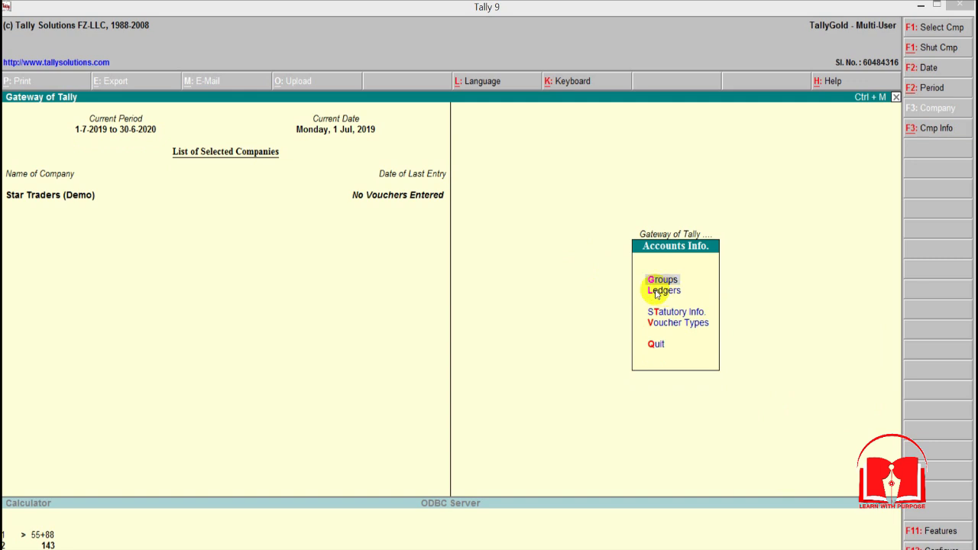
# Step: Open the creation form for a single ledger in the Star Traders (Demo) accounts masters
pyautogui.press('Escape')
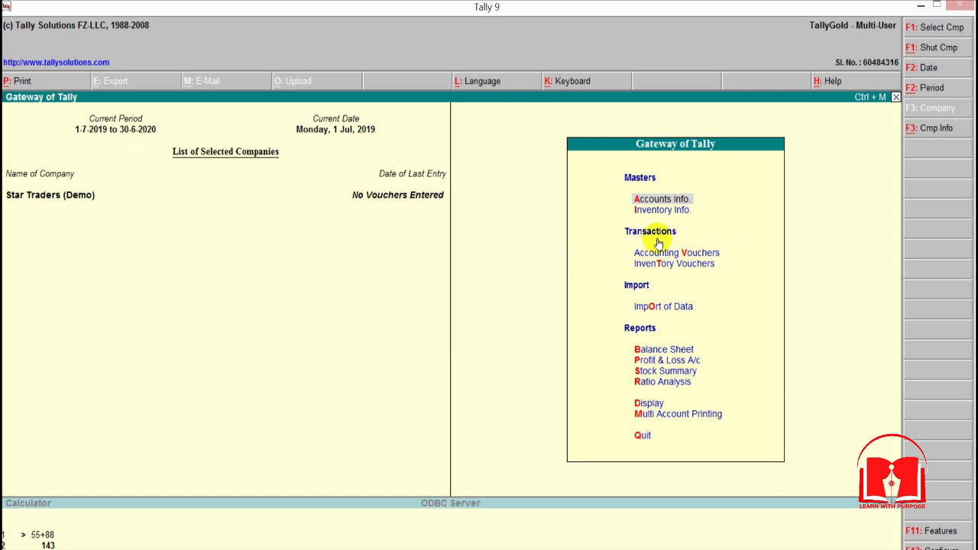
pyautogui.press('Return')
pyautogui.press('Down')
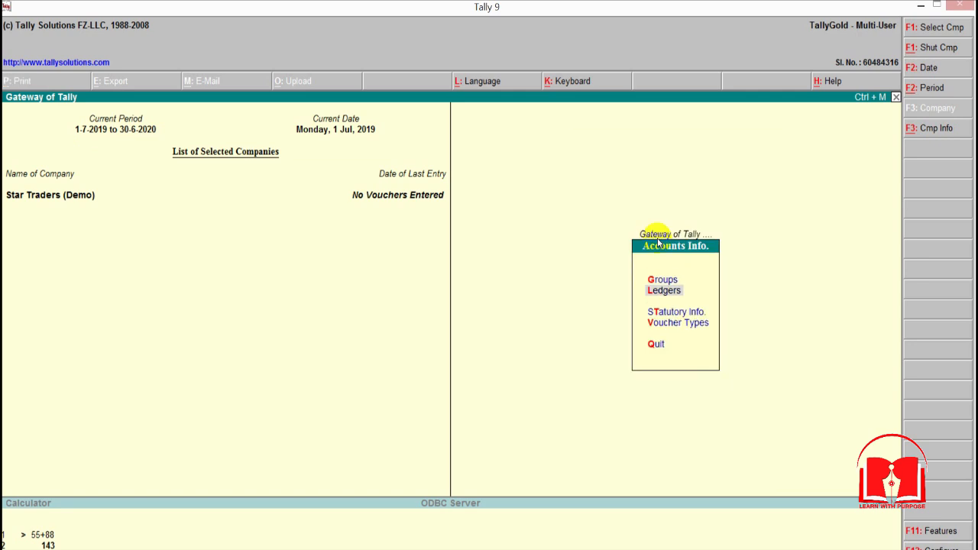
pyautogui.press('Return')
pyautogui.press('Down')
pyautogui.press('Up')
pyautogui.press('Return')
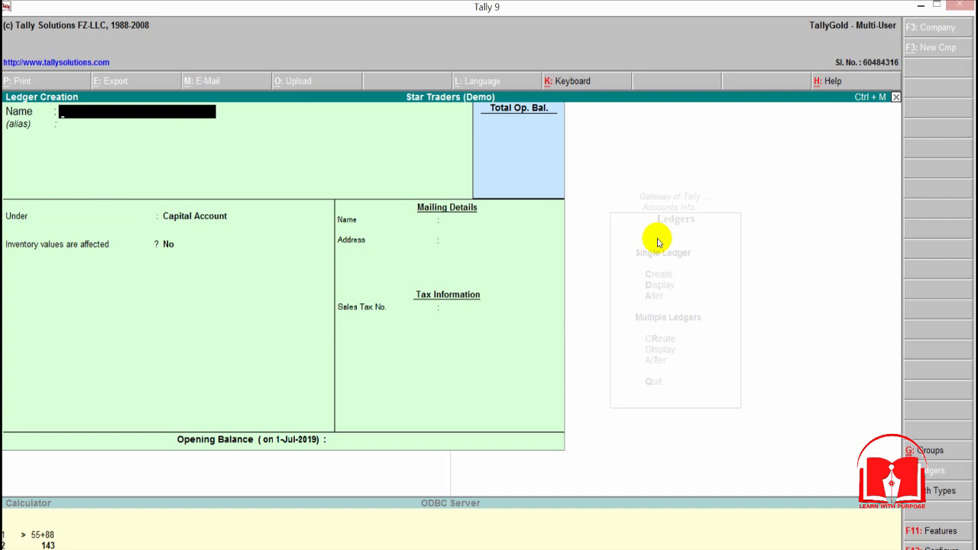
# Step: Switch to the TallyLessons.xlsx workbook in Excel and look up the first detail account in the opening balances
pyautogui.hotkey('alt', 'Tab')
pyautogui.hotkey('alt', 'Tab')
pyautogui.hotkey('alt', 'Tab')
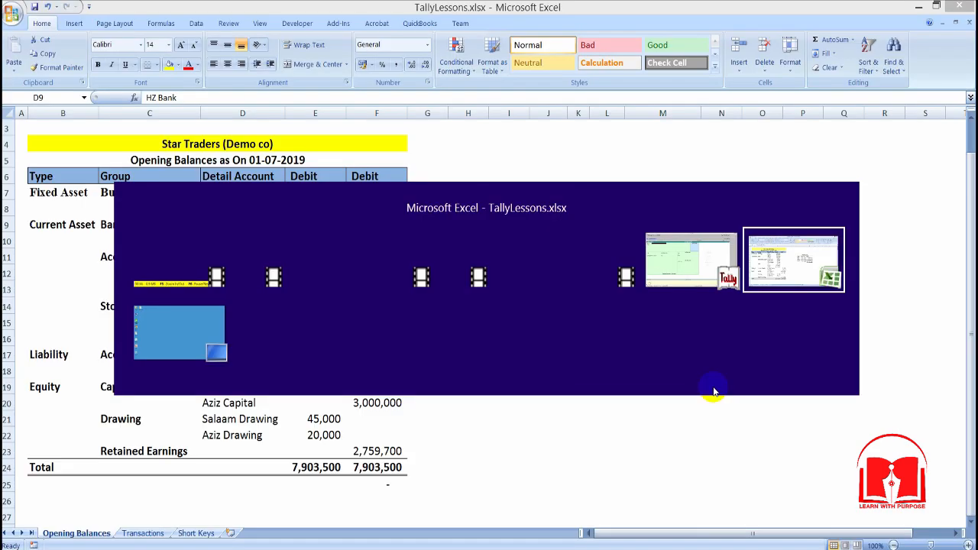
pyautogui.hotkey('alt', 'Tab')
pyautogui.hotkey('alt', 'Tab')
pyautogui.hotkey('alt', 'Tab')
pyautogui.hotkey('alt', 'Tab')
pyautogui.hotkey('alt', 'Tab')
pyautogui.hotkey('alt', 'Tab')
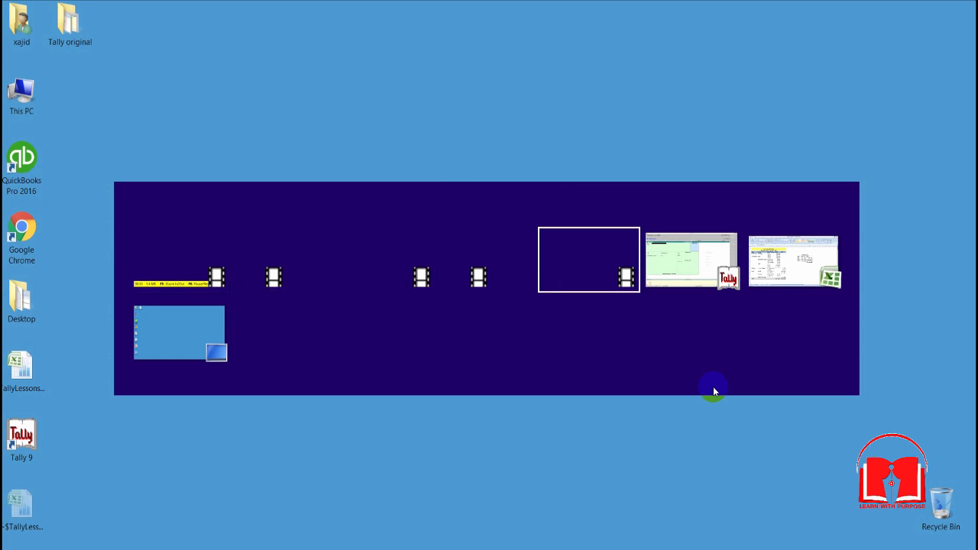
pyautogui.hotkey('alt', 'Tab')
pyautogui.hotkey('alt', 'Tab')
pyautogui.hotkey('alt', 'Tab')
pyautogui.hotkey('alt', 'Tab')
pyautogui.hotkey('alt', 'Tab')
pyautogui.hotkey('alt', 'Tab')
pyautogui.hotkey('alt', 'Tab')
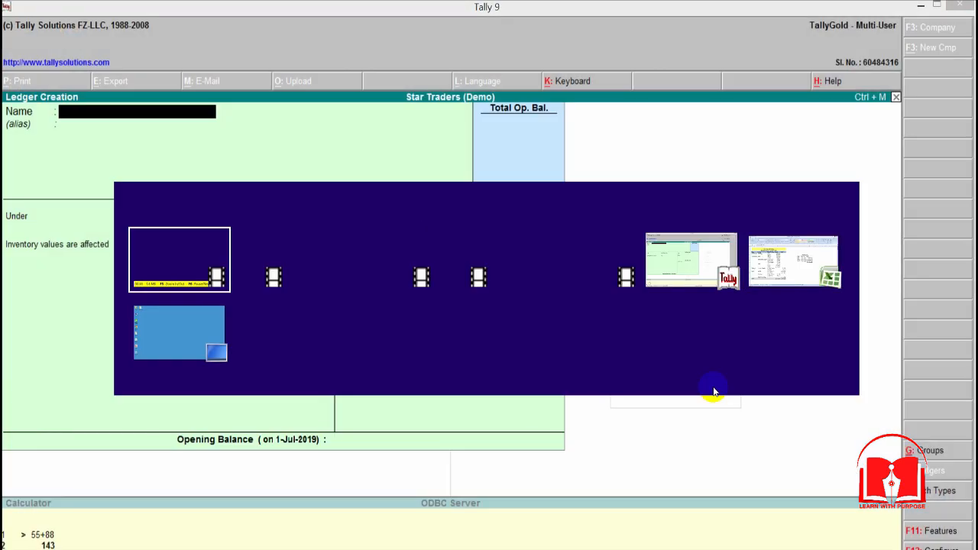
pyautogui.hotkey('alt', 'Tab')
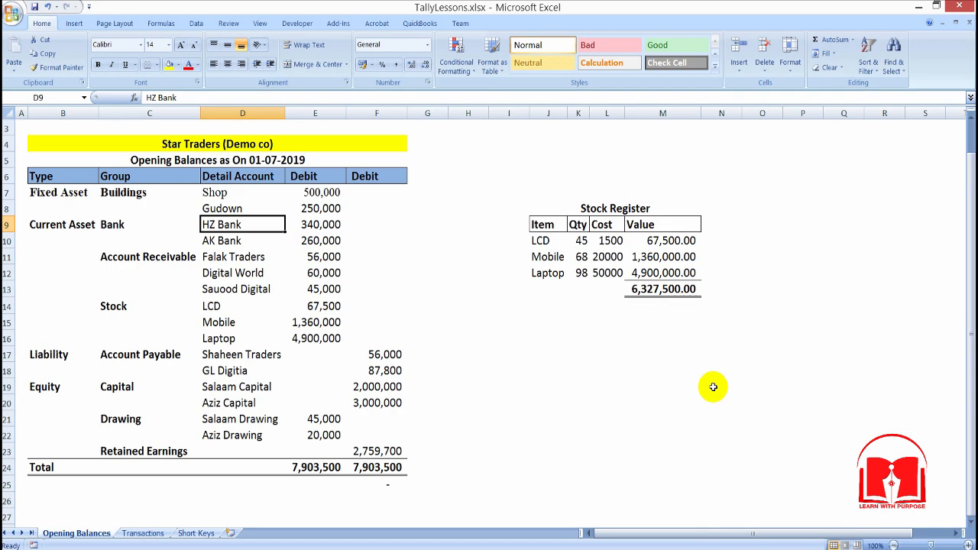
pyautogui.press('Up')
pyautogui.press('Up')
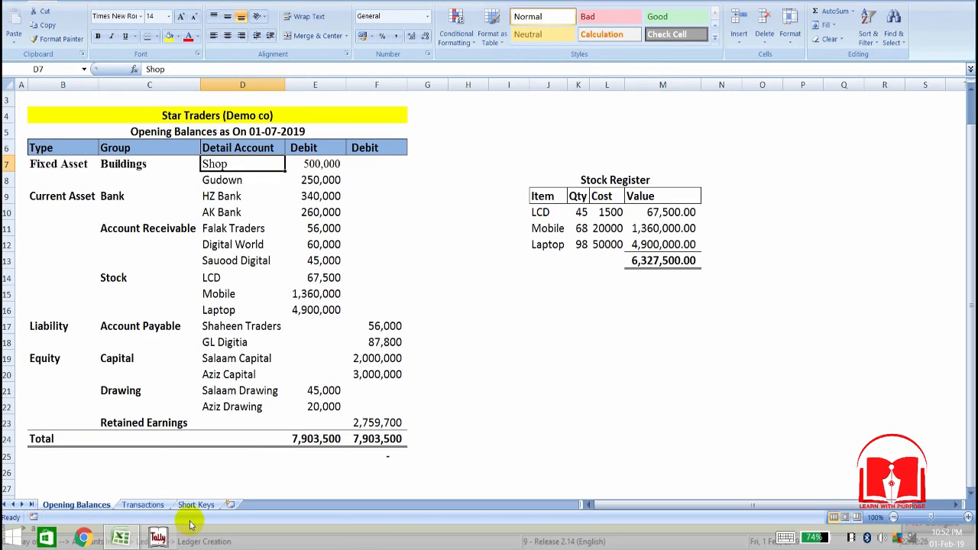
# Step: Switch to Tally and name the new ledger Shop, placed under Buildings with inventory values affected left at No
pyautogui.click(157, 532)
pyautogui.write('Shop')
pyautogui.press('Return')
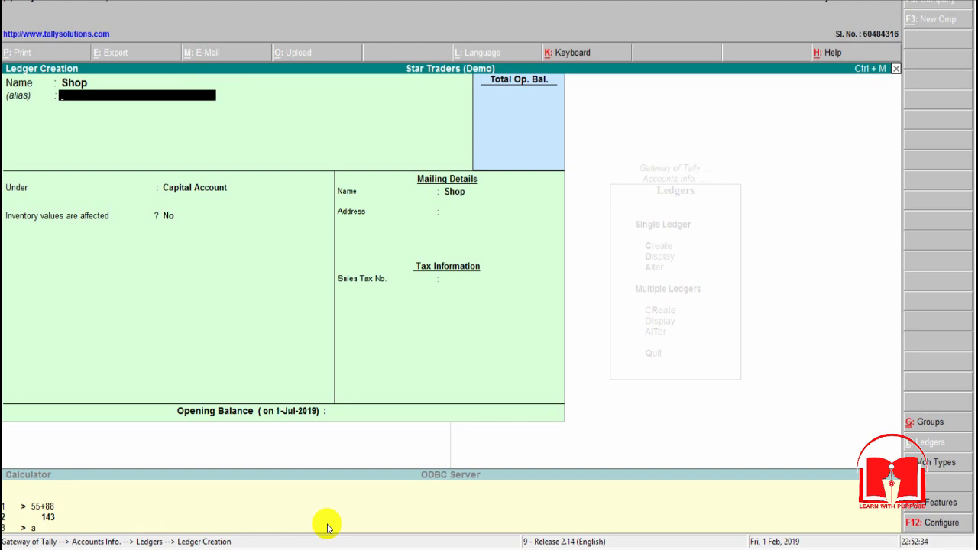
pyautogui.press('Return')
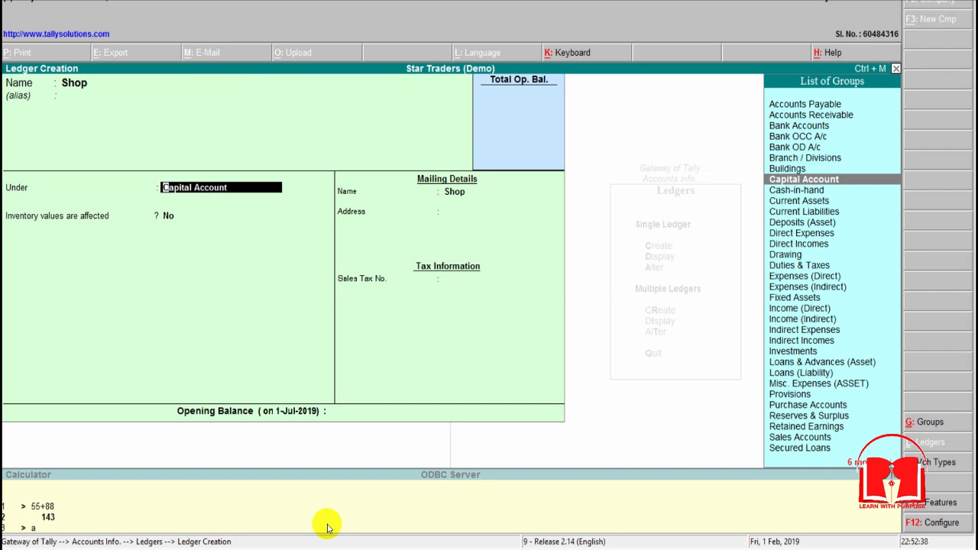
pyautogui.write('Bu')
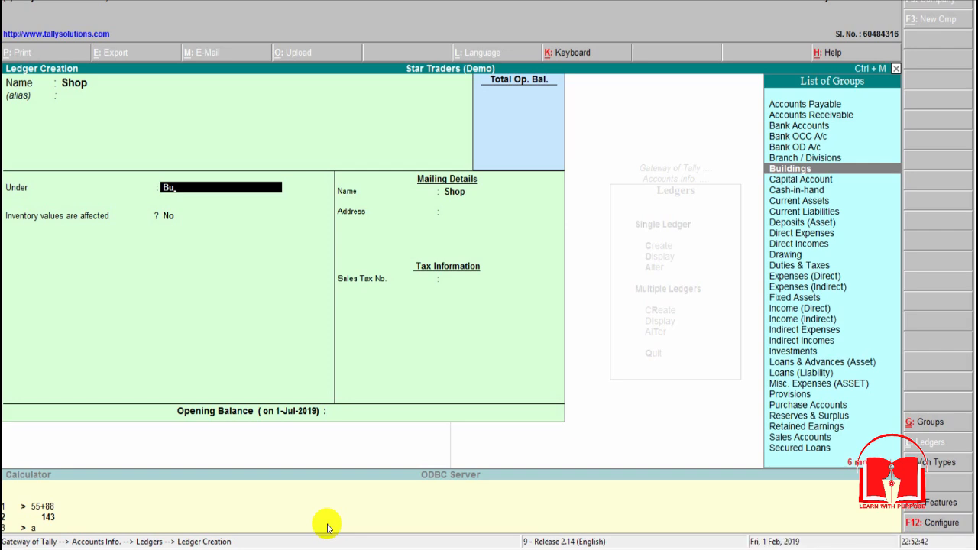
pyautogui.press('Return')
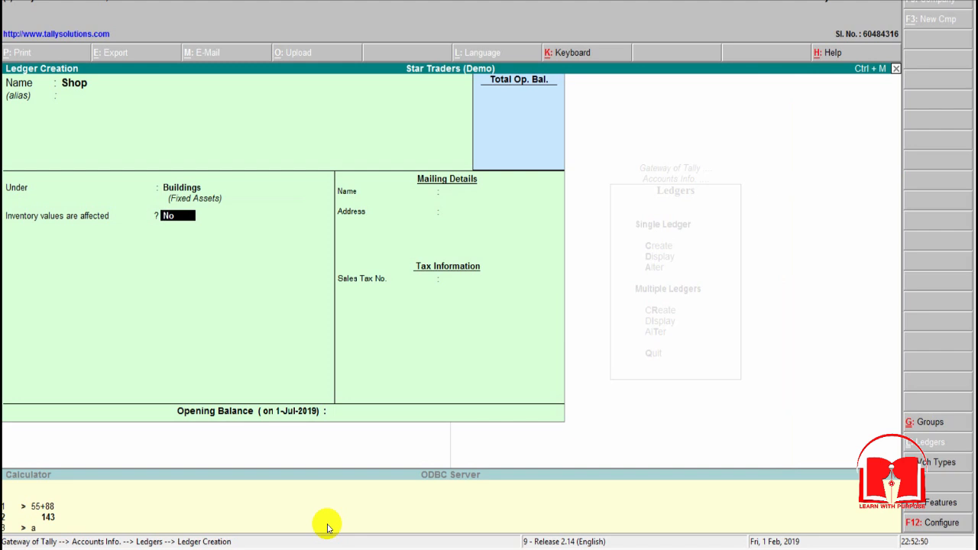
pyautogui.press('Return')
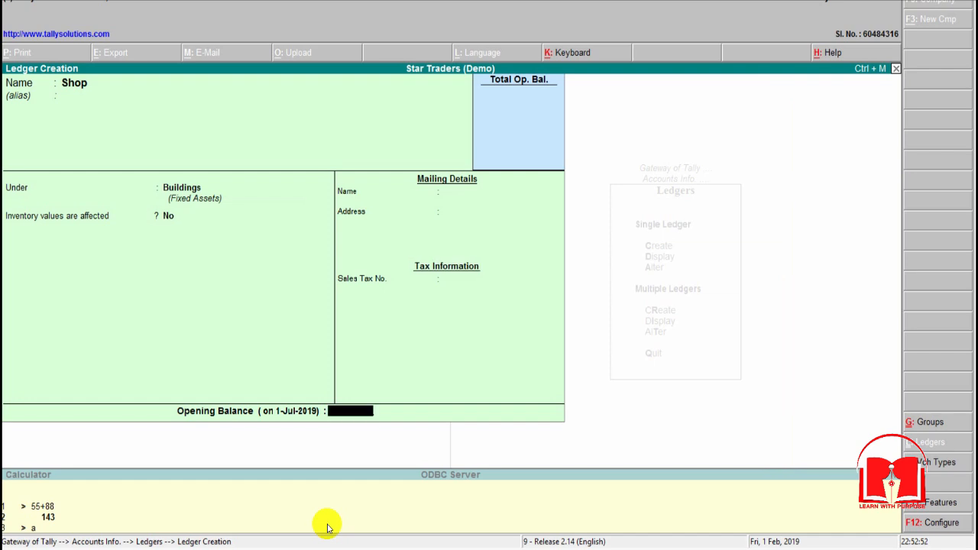
# Step: Look up the Shop balance in the Excel opening balances and enter 50000 as the ledger's opening balance in Tally
pyautogui.hotkey('alt', 'Tab')
pyautogui.press('Right')
pyautogui.hotkey('ctrl', 'c')
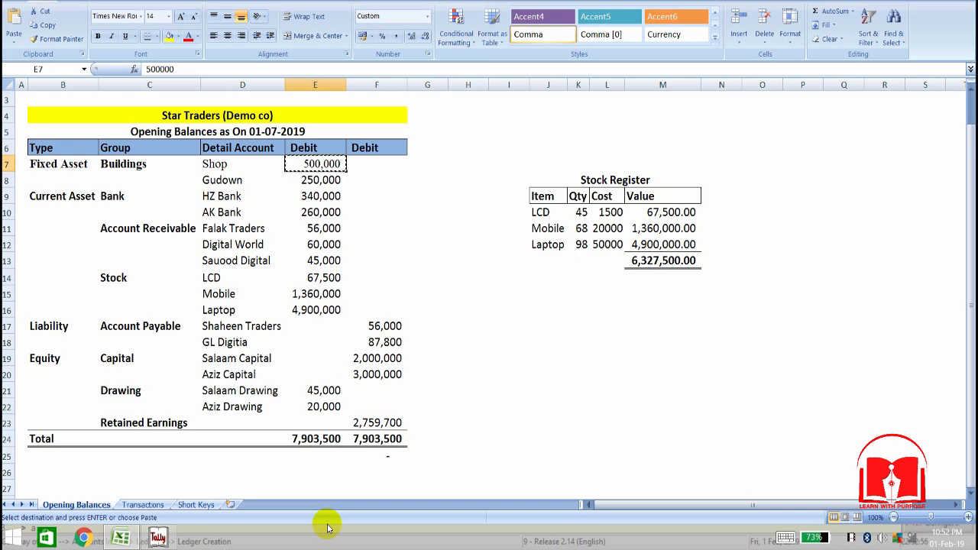
pyautogui.hotkey('alt', 'Tab')
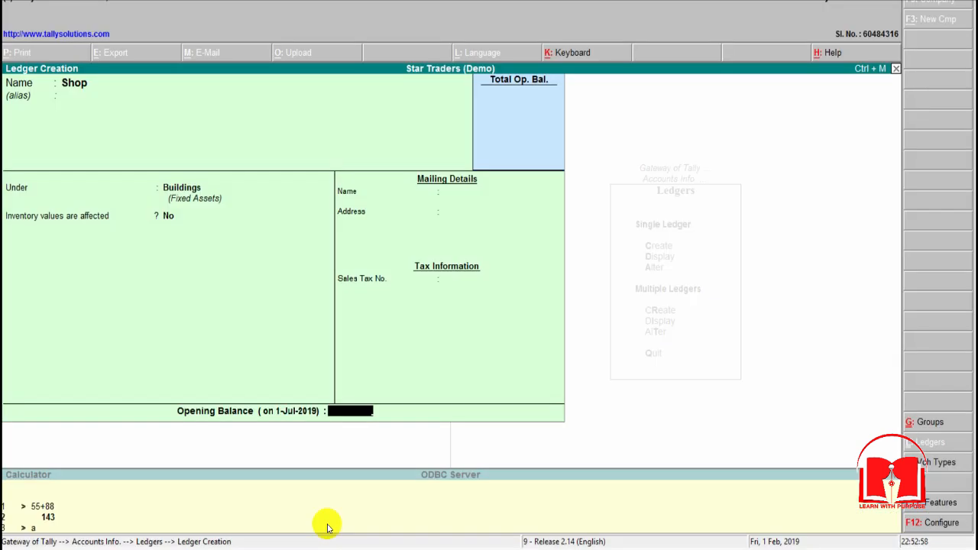
pyautogui.write('50000')
pyautogui.press('Return')
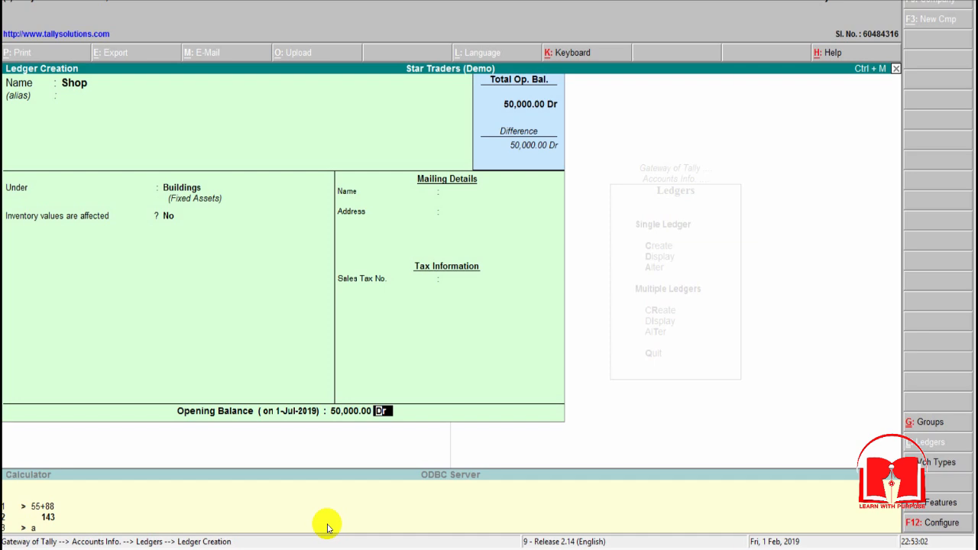
# Step: Recheck the Shop amount in the Excel sheet and save the Shop ledger in Tally with its opening balance as Dr
pyautogui.hotkey('alt', 'Tab')
pyautogui.hotkey('alt', 'Tab')
pyautogui.hotkey('alt', 'Tab')
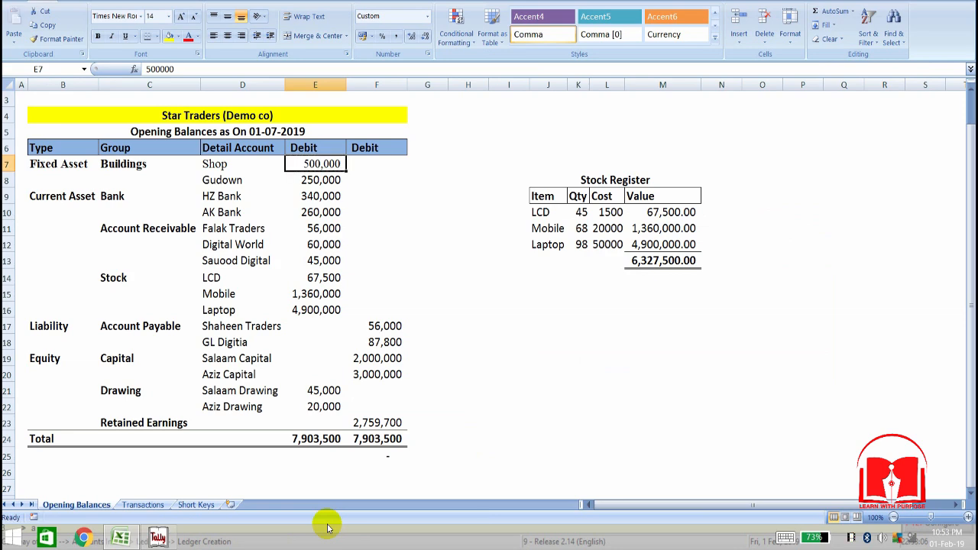
pyautogui.hotkey('alt', 'Tab')
pyautogui.press('Return')
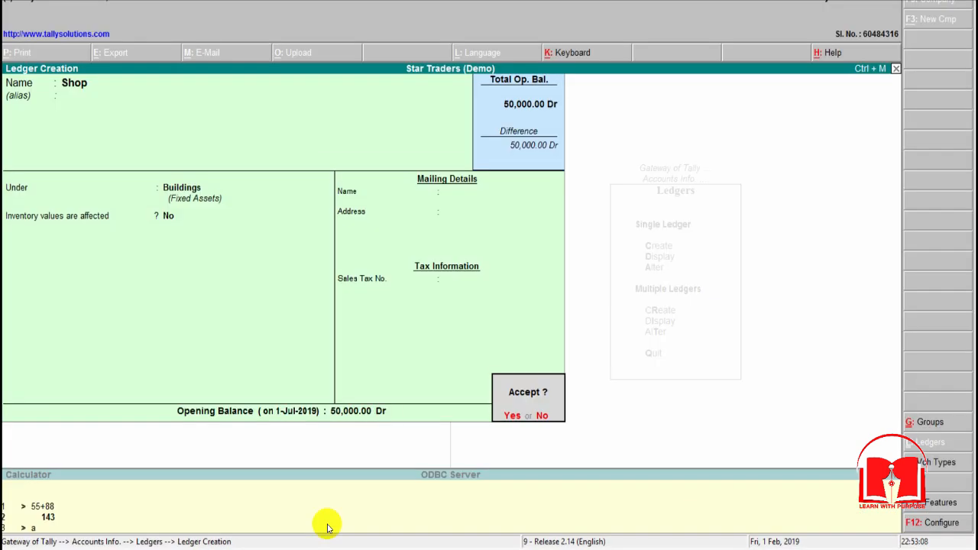
pyautogui.press('Return')
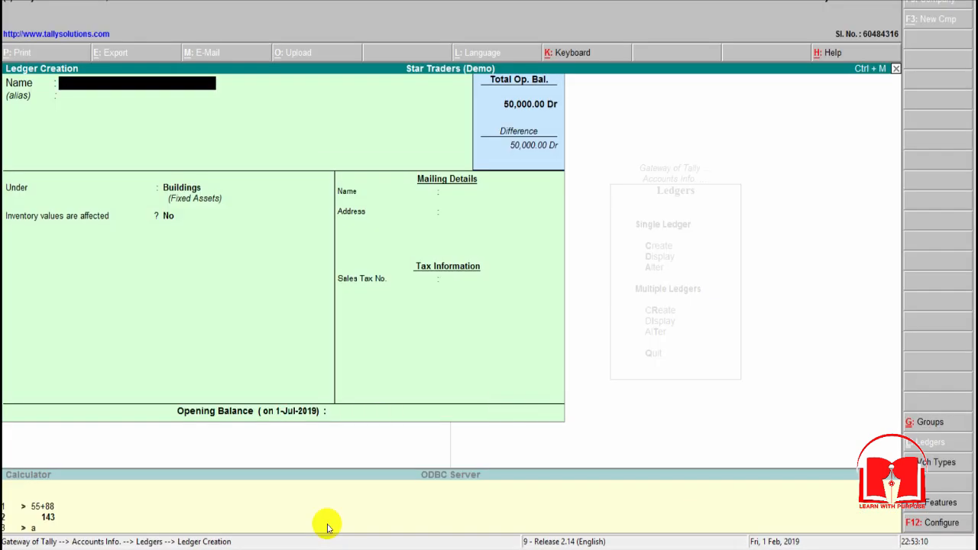
# Step: Look up the account below Shop in Excel and name a new Tally ledger Gudown, keeping it under Buildings without inventory values
pyautogui.hotkey('alt', 'Tab')
pyautogui.press('Left')
pyautogui.press('Down')
pyautogui.hotkey('alt', 'Tab')
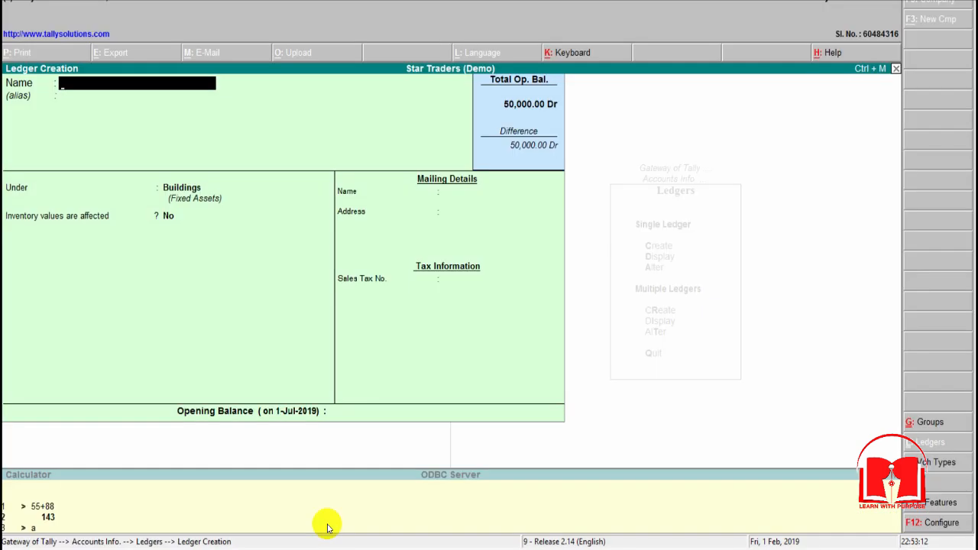
pyautogui.write('Gudown')
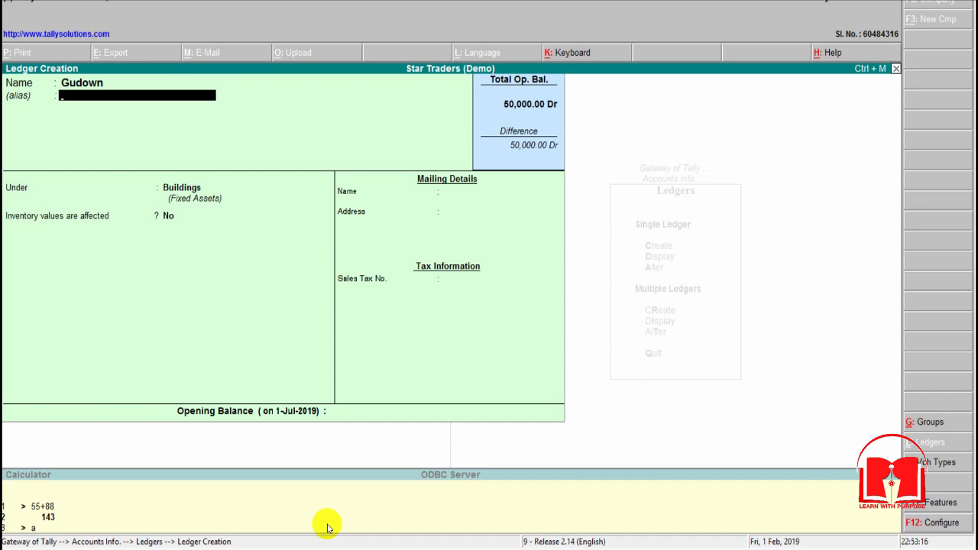
pyautogui.press('Return')
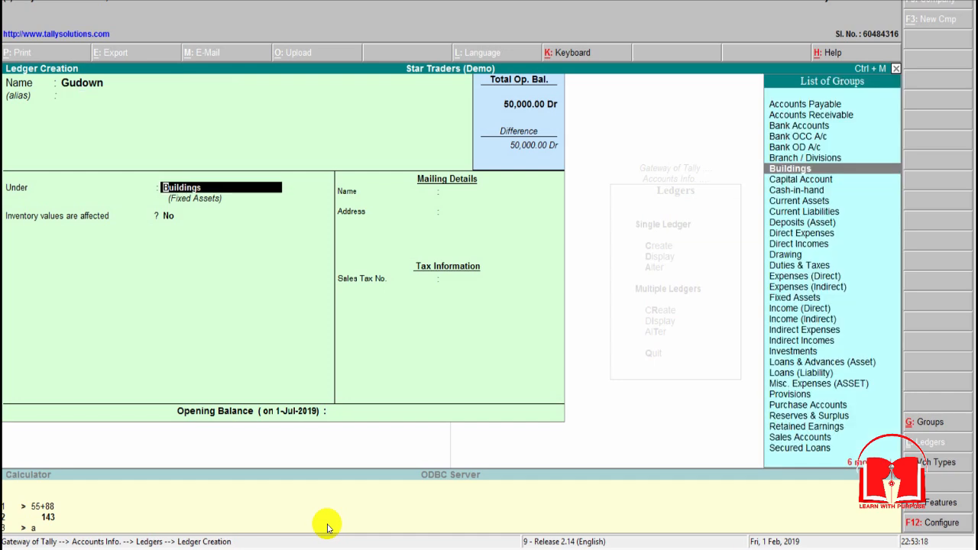
pyautogui.press('Return')
pyautogui.press('Return')
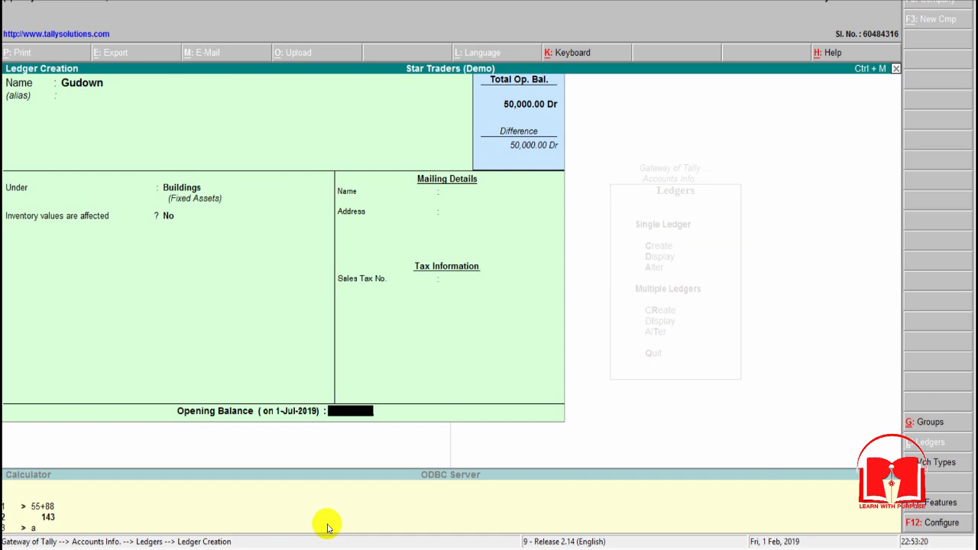
# Step: Look up the Gudown balance in Excel, enter 2,50,000 Dr as its opening balance in Tally, and save the ledger
pyautogui.hotkey('alt', 'Tab')
pyautogui.press('Right')
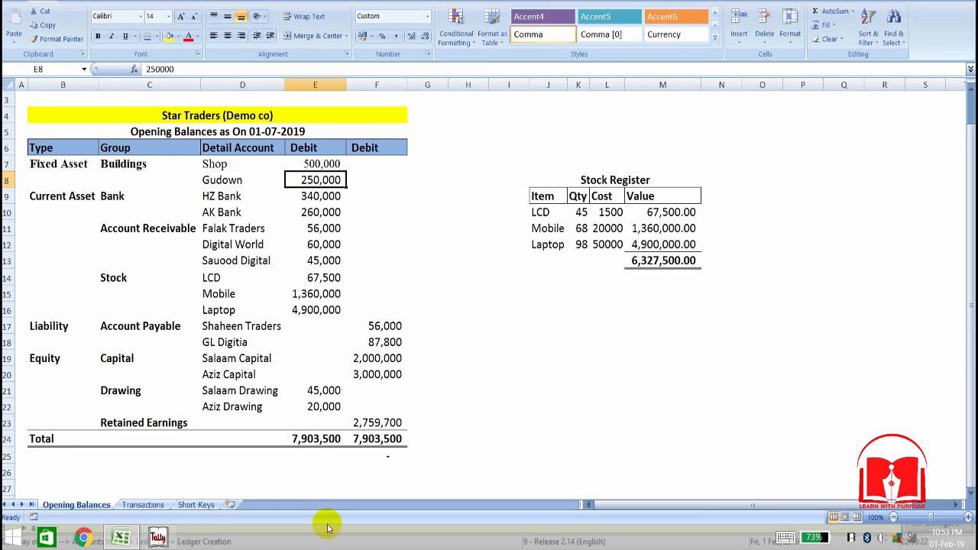
pyautogui.hotkey('alt', 'Tab')
pyautogui.write('2')
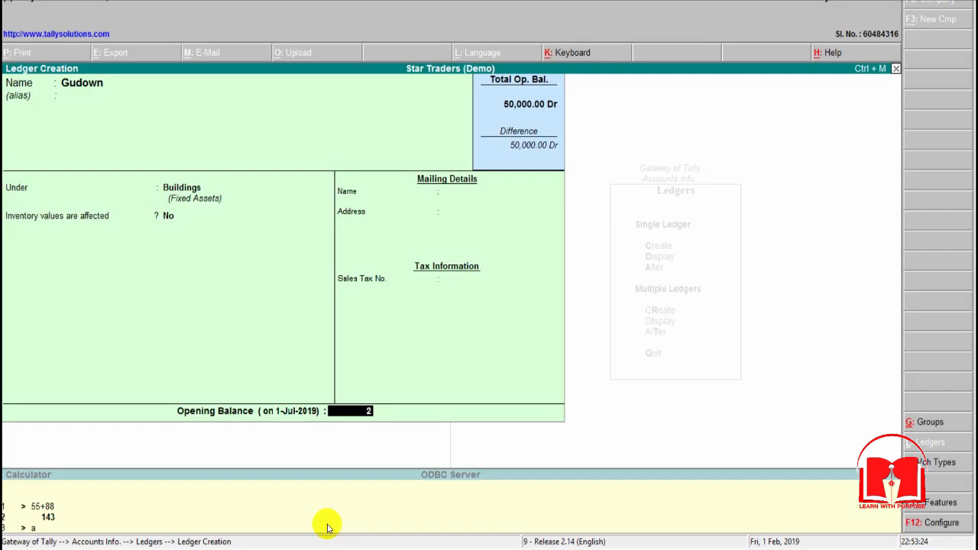
pyautogui.write(',50,0000')
pyautogui.press('Return')
pyautogui.press('Return')
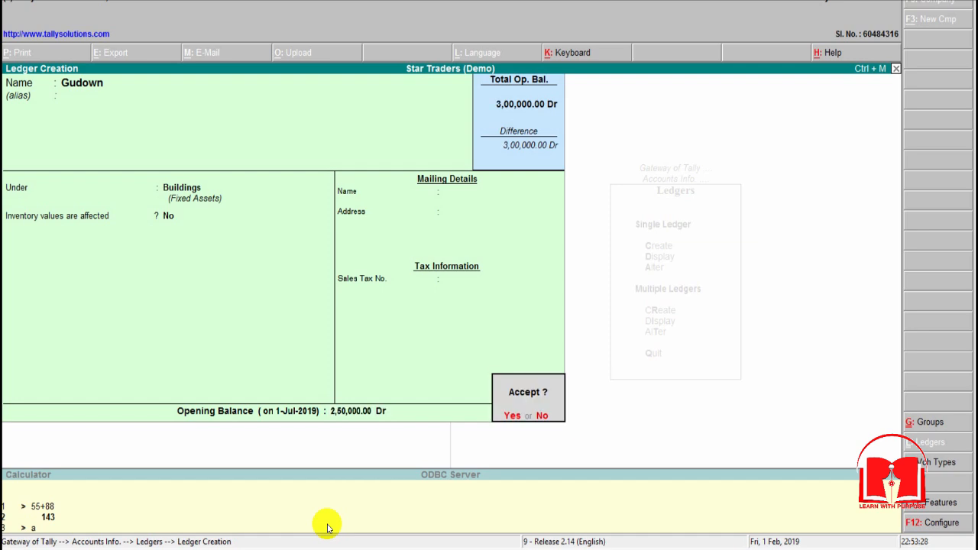
pyautogui.press('Return')
# Step: Look up the account below Gudown in the Excel opening balances and name a new Tally ledger HZ Bank without an alias
pyautogui.hotkey('alt', 'Tab')
pyautogui.press('Down')
pyautogui.press('Left')
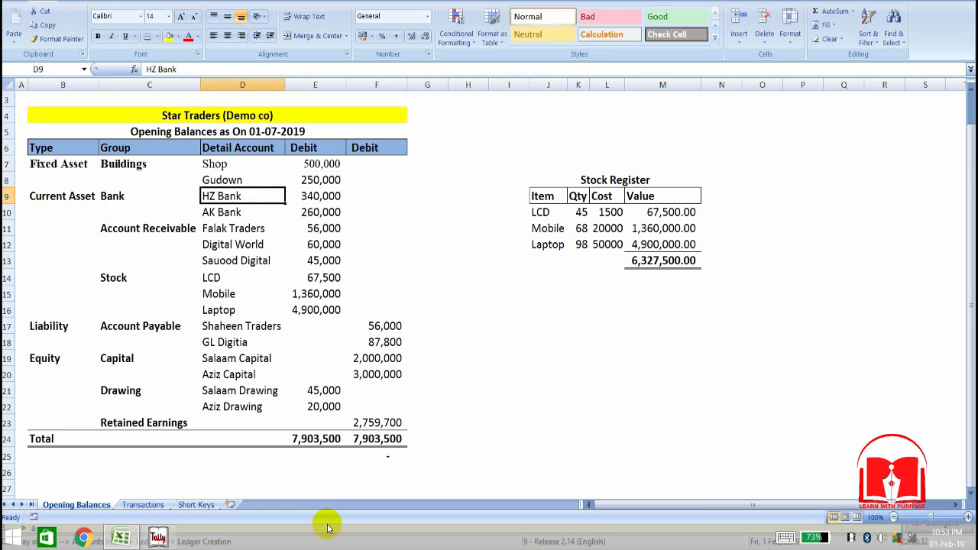
pyautogui.press('Up')
pyautogui.press('Down')
pyautogui.hotkey('alt', 'Tab')
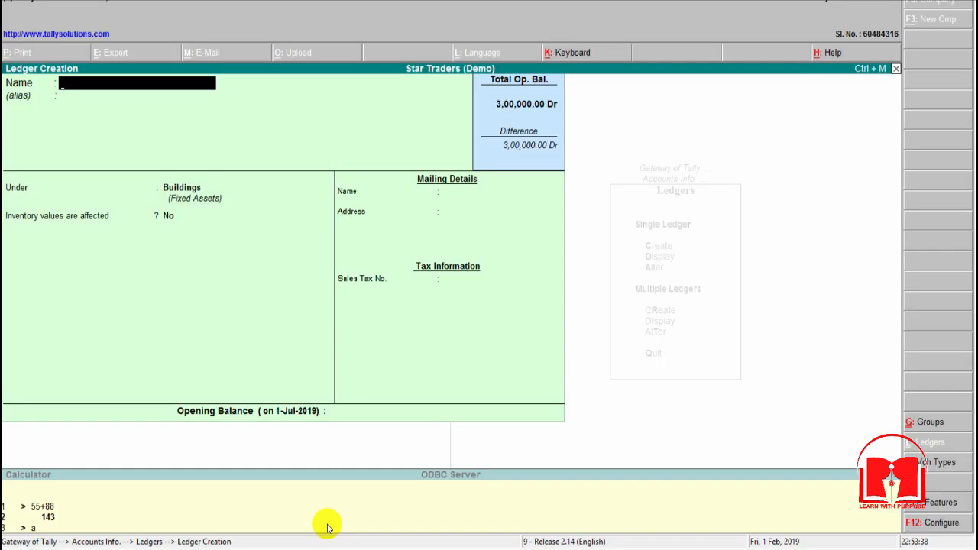
pyautogui.write('HZ Bank')
pyautogui.press('Return')
pyautogui.press('Return')
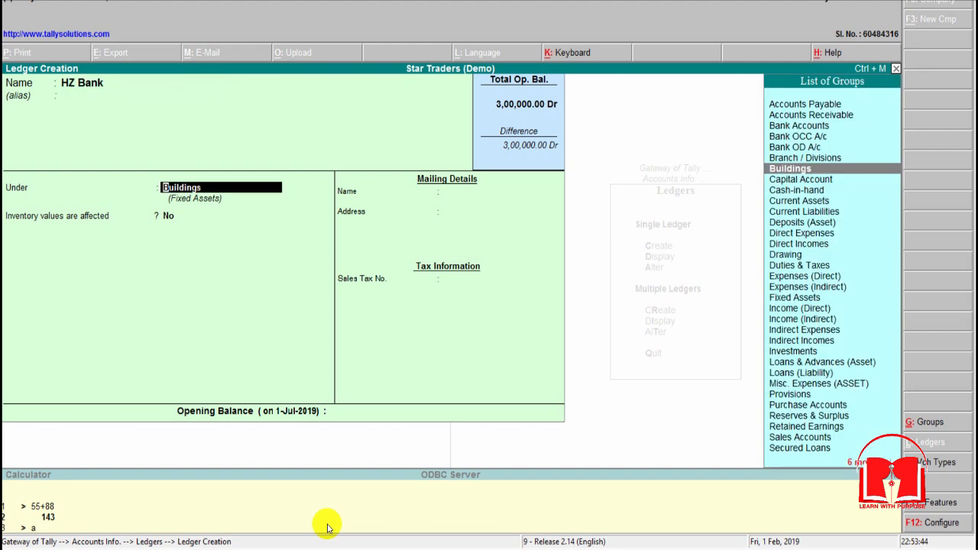
# Step: Place the HZ Bank ledger under Bank Accounts and keep 1-Jul-2019 as the effective date for reconciliation
pyautogui.write('Bank')
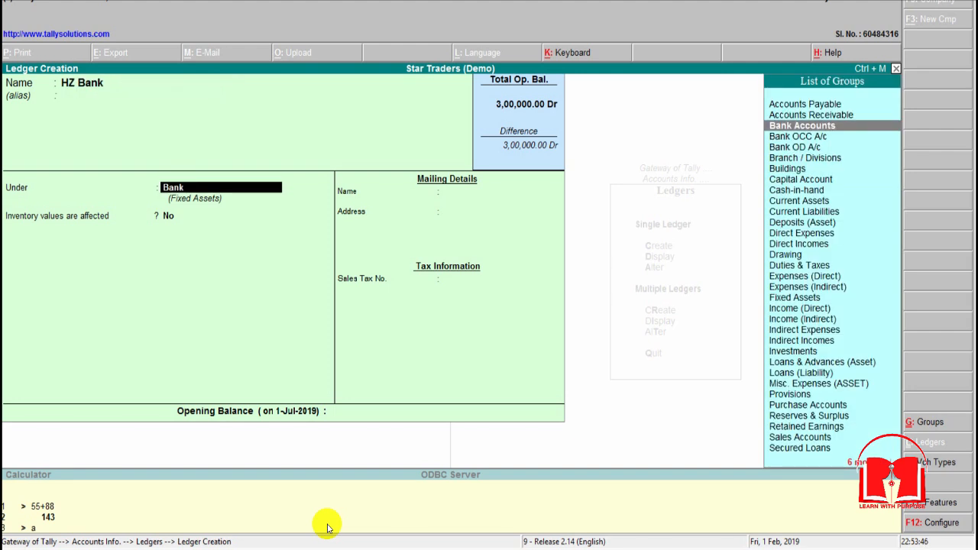
pyautogui.press('Return')
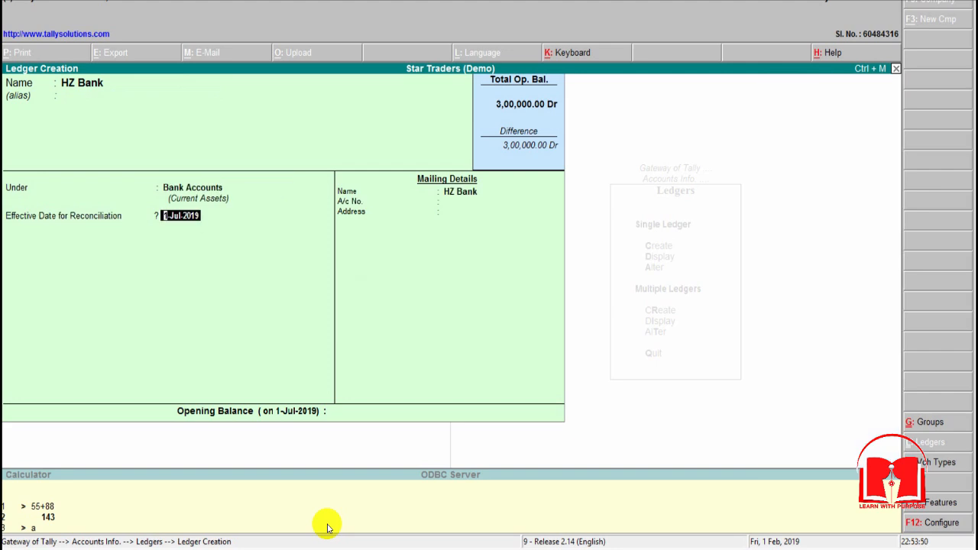
pyautogui.press('Return')
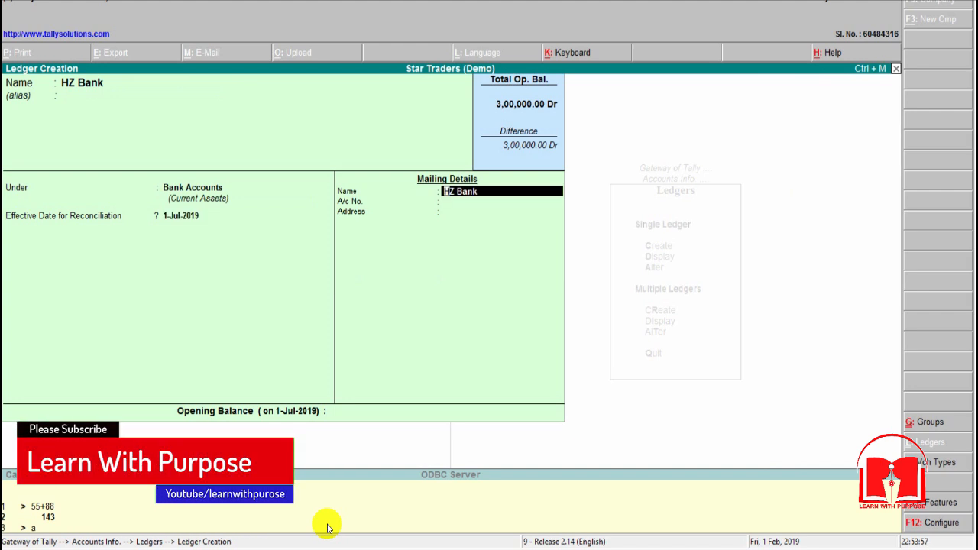
# Step: Keep HZ Bank as the mailing name and fill in the bank's account number and street address
pyautogui.press('Return')
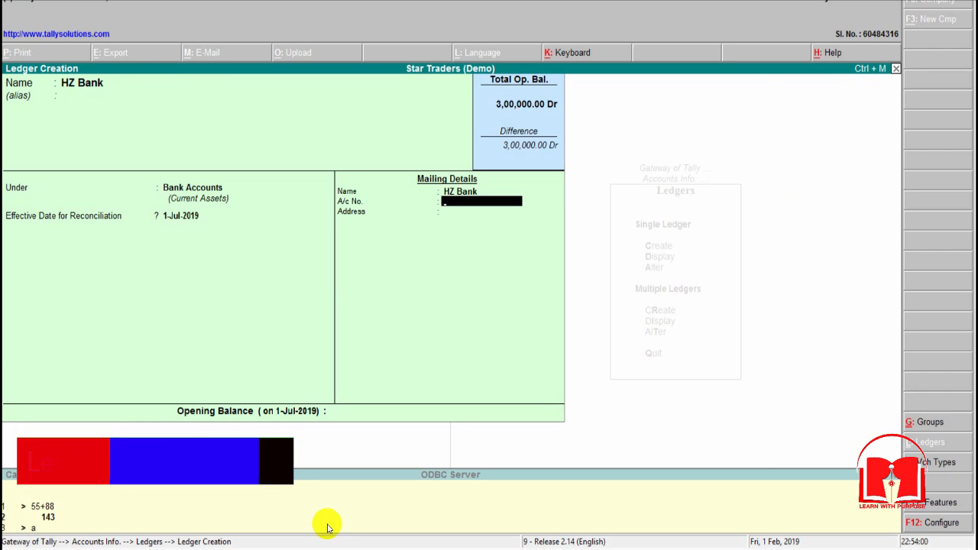
pyautogui.write('123455')
pyautogui.press('Return')
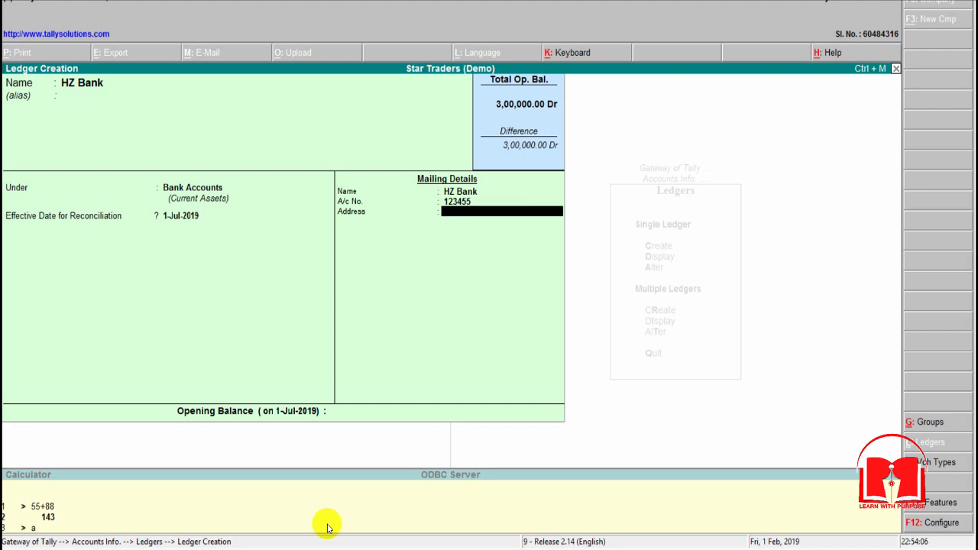
pyautogui.write('Abc Street')
pyautogui.press('Return')
# Step: Look up the HZ Bank balance in Excel, enter 3,40,000 Dr as its opening balance in Tally, and save the ledger
pyautogui.press('Return')
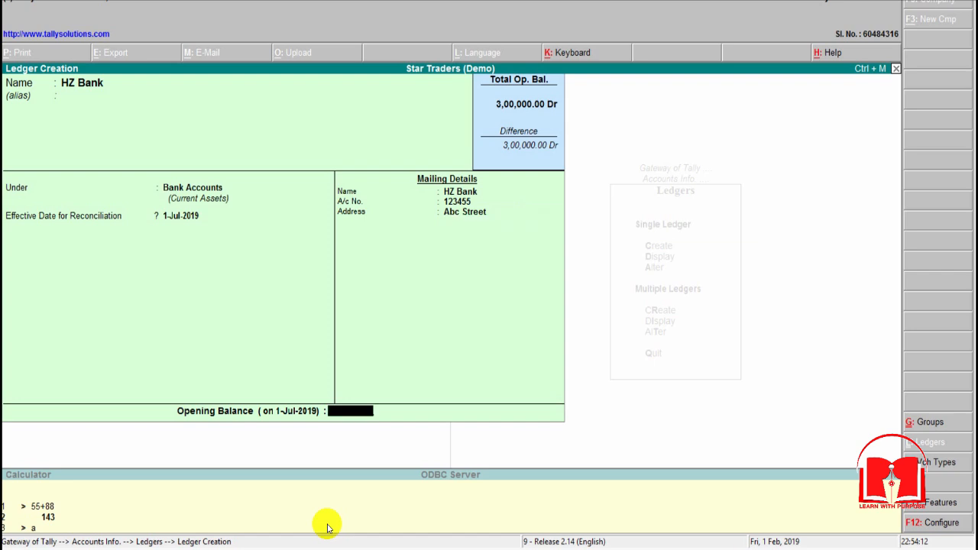
pyautogui.hotkey('alt', 'Tab')
pyautogui.press('Right')
pyautogui.hotkey('alt', 'Tab')
pyautogui.write('3400')
pyautogui.press('BackSpace')
pyautogui.press('BackSpace')
pyautogui.write('0000')
pyautogui.press('Return')
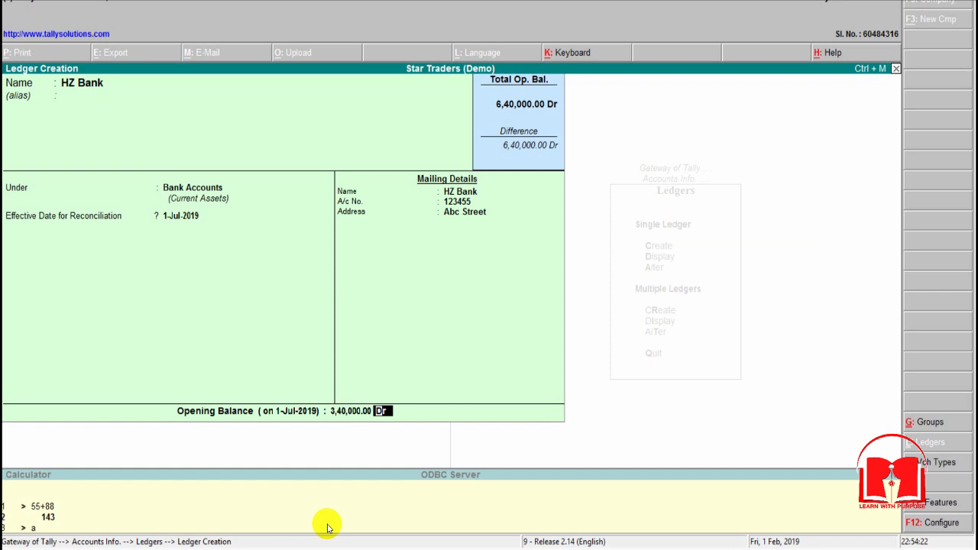
pyautogui.press('Return')
# Step: Look up the account below HZ Bank in the Excel opening balances and name a new Tally ledger AK Bank
pyautogui.press('Return')
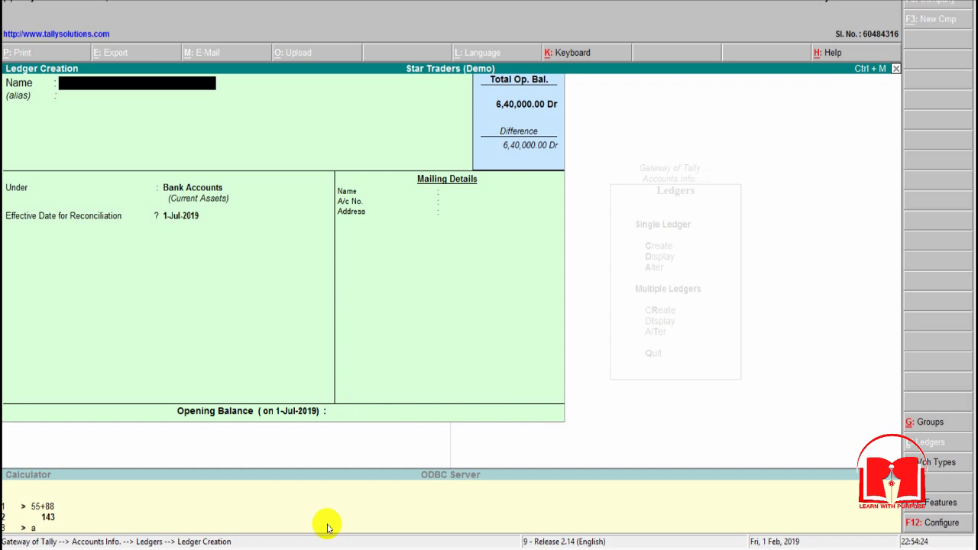
pyautogui.hotkey('alt', 'Tab')
pyautogui.press('Left')
pyautogui.press('Down')
pyautogui.hotkey('alt', 'Tab')
pyautogui.write('AK Bank')
pyautogui.press('Return')
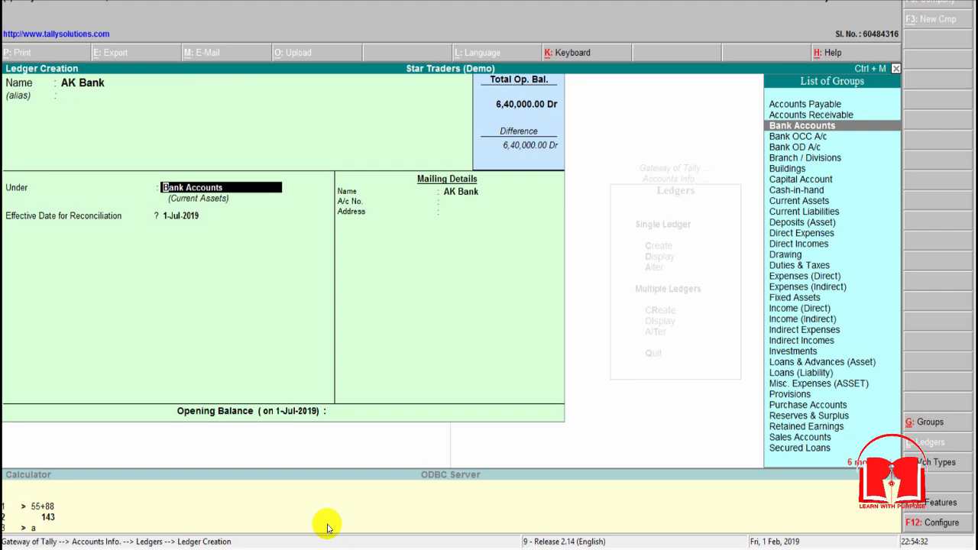
# Step: Keep AK Bank under Bank Accounts with effective date 1-Jul-2019 and its own mailing name, leaving account number and address blank
pyautogui.press('Return')
pyautogui.press('Return')
pyautogui.press('Return')
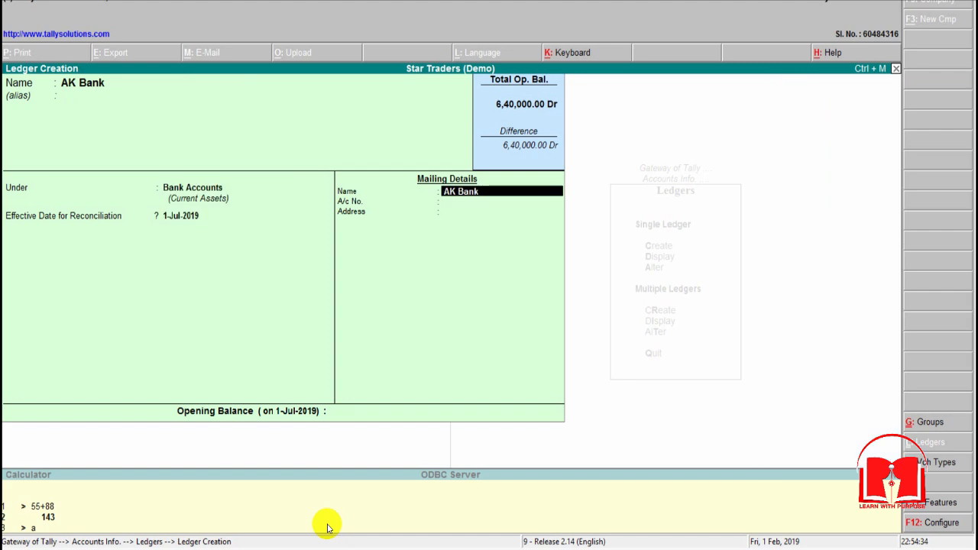
pyautogui.press('Return')
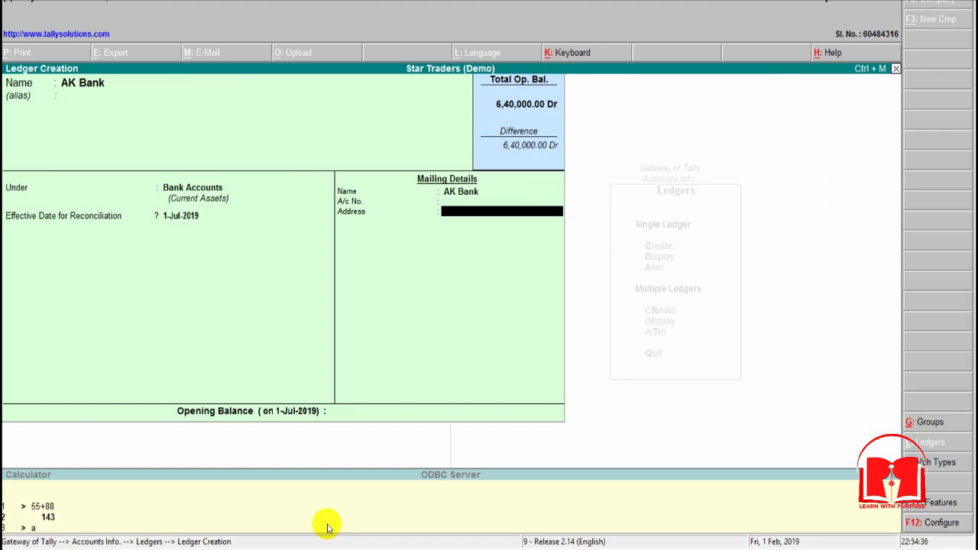
pyautogui.press('Return')
# Step: Look up the AK Bank balance in Excel, enter 2,60,000 Dr as its opening balance in Tally, and save the ledger
pyautogui.hotkey('alt', 'Tab')
pyautogui.press('Right')
pyautogui.hotkey('alt', 'Tab')
pyautogui.write('260000')
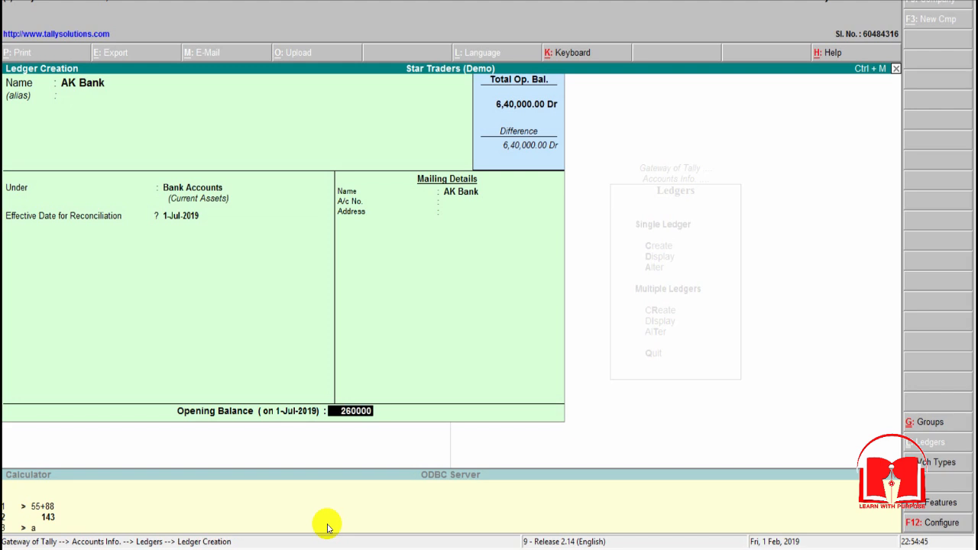
pyautogui.press('Return')
pyautogui.press('Return')
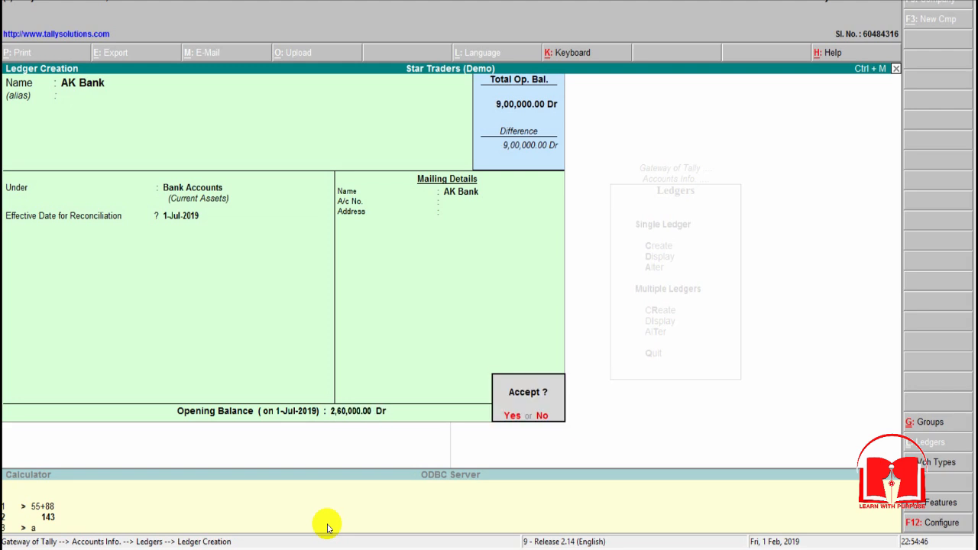
pyautogui.press('Return')
# Step: Switch to Excel and examine the Account Receivable group and the detail accounts listed under it
pyautogui.hotkey('alt', 'Tab')
pyautogui.press('Down')
pyautogui.press('Left')
pyautogui.press('Left')
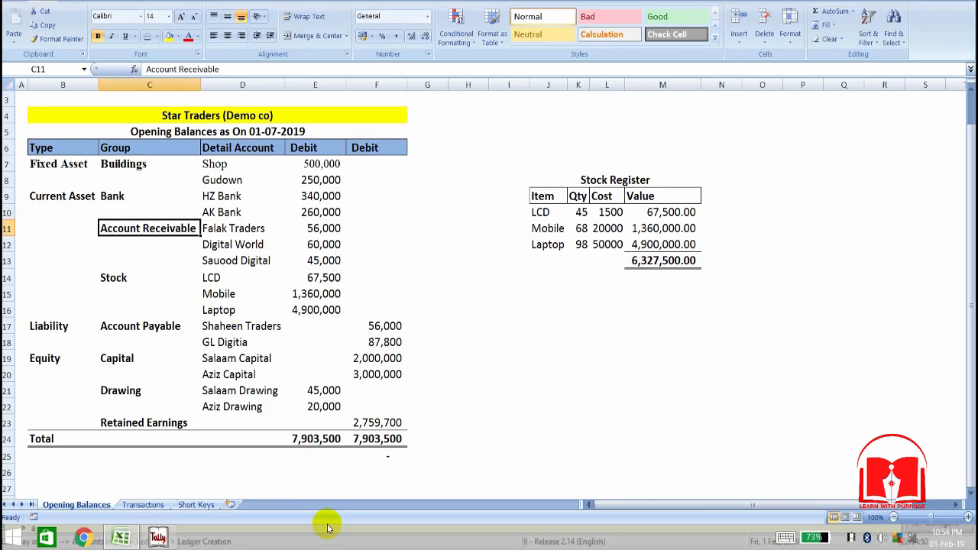
pyautogui.press('Right')
pyautogui.press('Left')
pyautogui.press('Right')
pyautogui.press('Left')
pyautogui.press('Right')
pyautogui.press('Left')
pyautogui.press('Right')
pyautogui.press('Left')
pyautogui.press('Left')
pyautogui.press('Right')
pyautogui.press('Right')
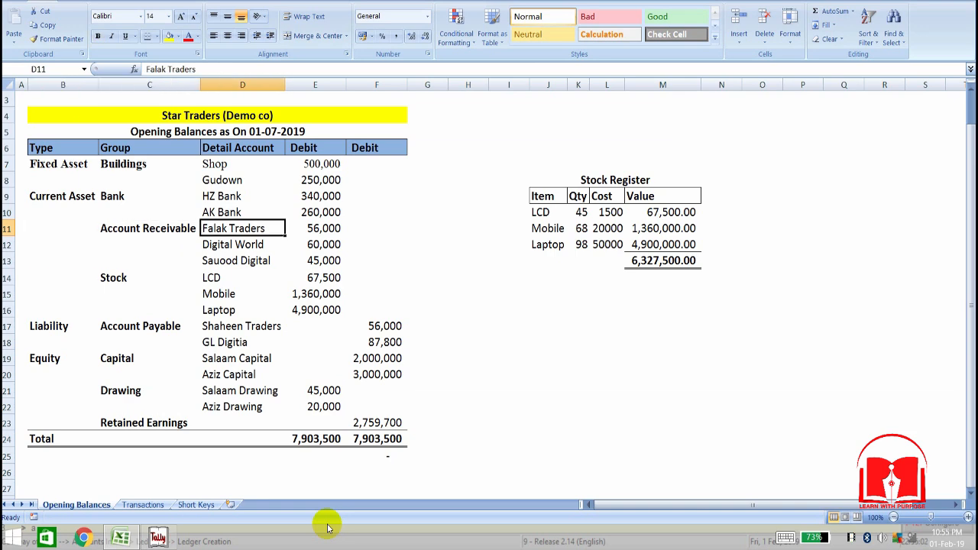
pyautogui.press('Left')
pyautogui.press('Right')
pyautogui.press('Down')
pyautogui.press('Up')
pyautogui.press('Down')
pyautogui.press('Up')
pyautogui.press('Down')
pyautogui.press('Up')
# Step: Return to Tally and name the new ledger Falak Traders without an alias
pyautogui.hotkey('alt', 'Tab')
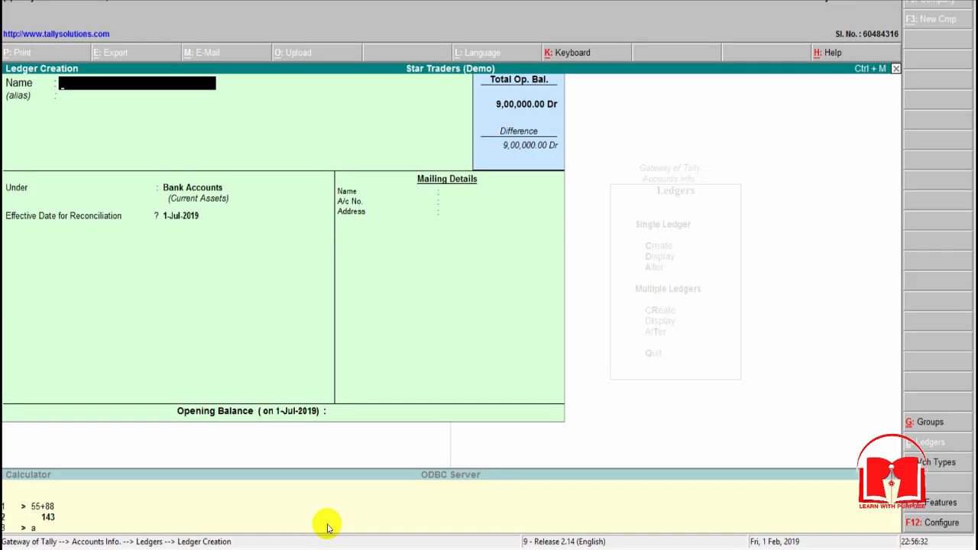
pyautogui.write('Falak Traders')
pyautogui.press('Return')
pyautogui.press('Return')
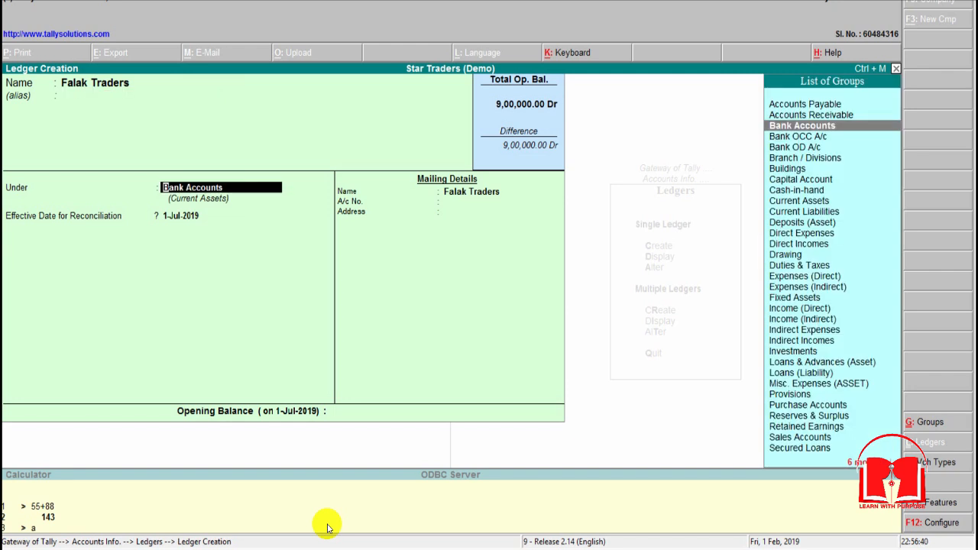
# Step: Place Falak Traders under Accounts Receivable, keeping bill-by-bill balances on, no default credit period, and inventory values unaffected
pyautogui.write('Acc')
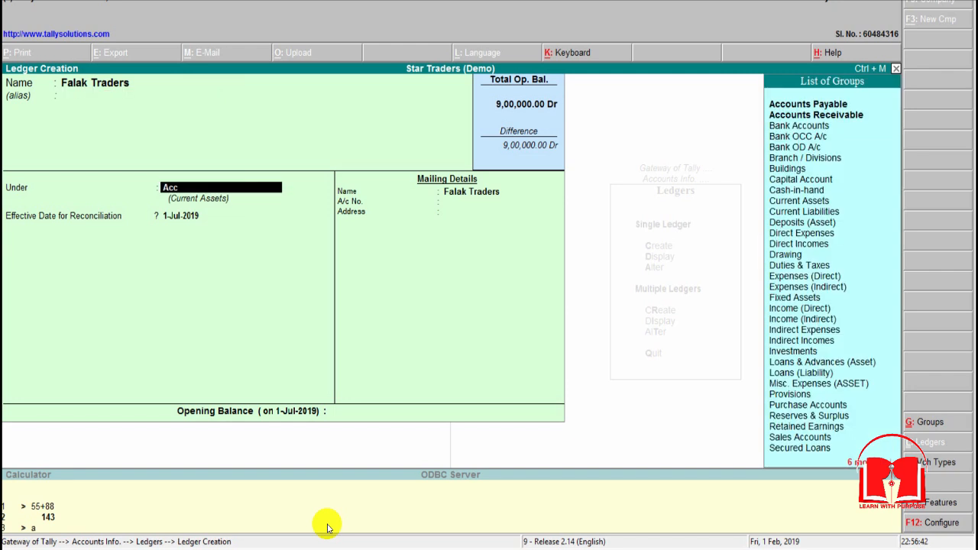
pyautogui.press('Down')
pyautogui.press('Return')
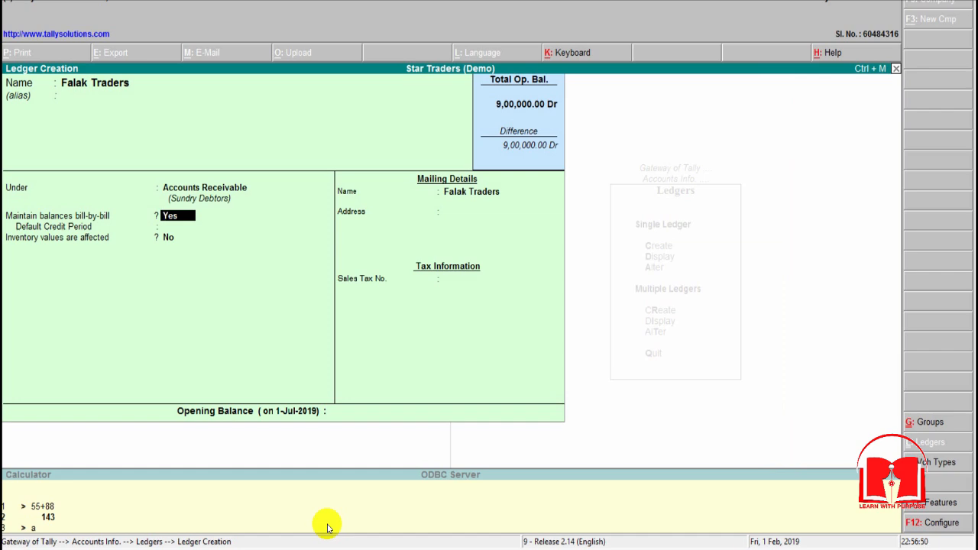
pyautogui.press('Return')
pyautogui.press('Return')
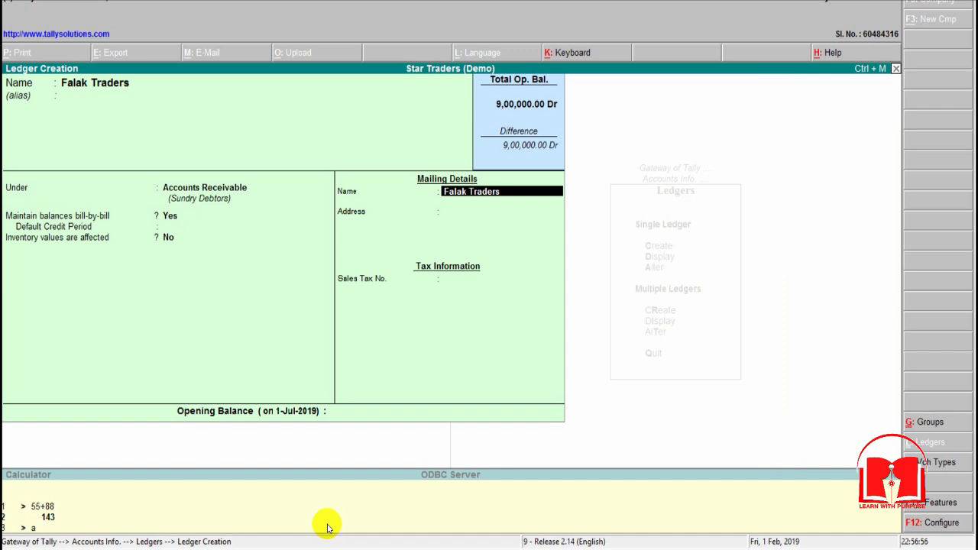
# Step: Keep Falak Traders as the mailing name and fill in its address and sales tax number
pyautogui.press('Return')
pyautogui.write('ABC')
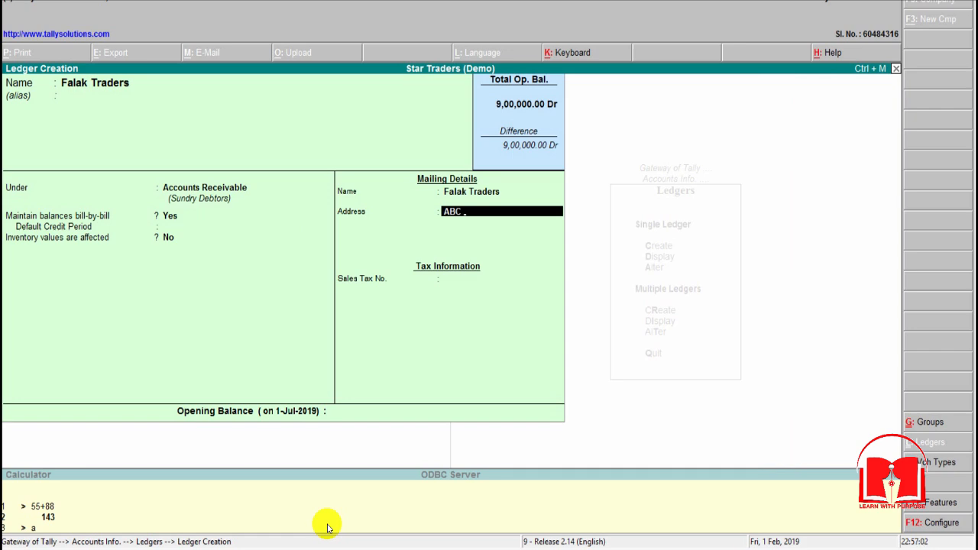
pyautogui.press('Return')
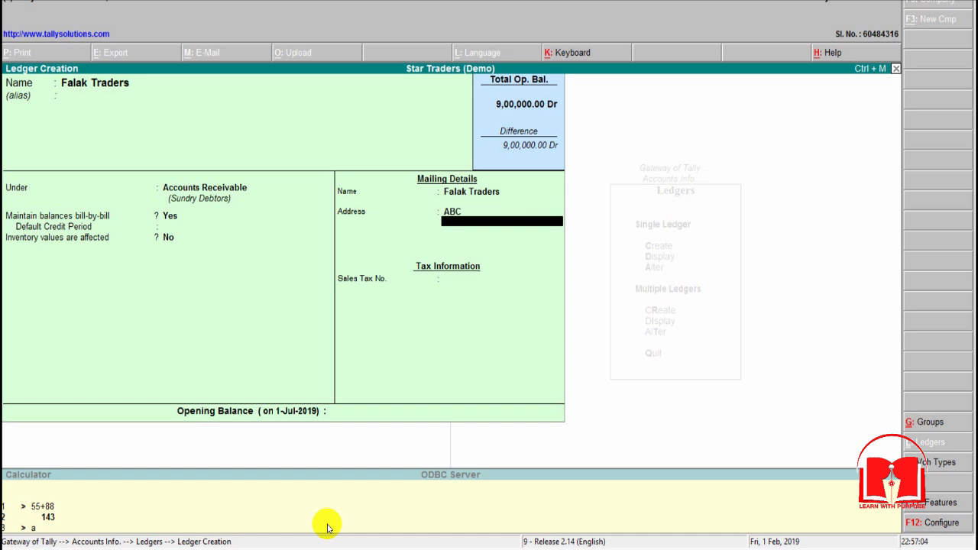
pyautogui.press('Return')
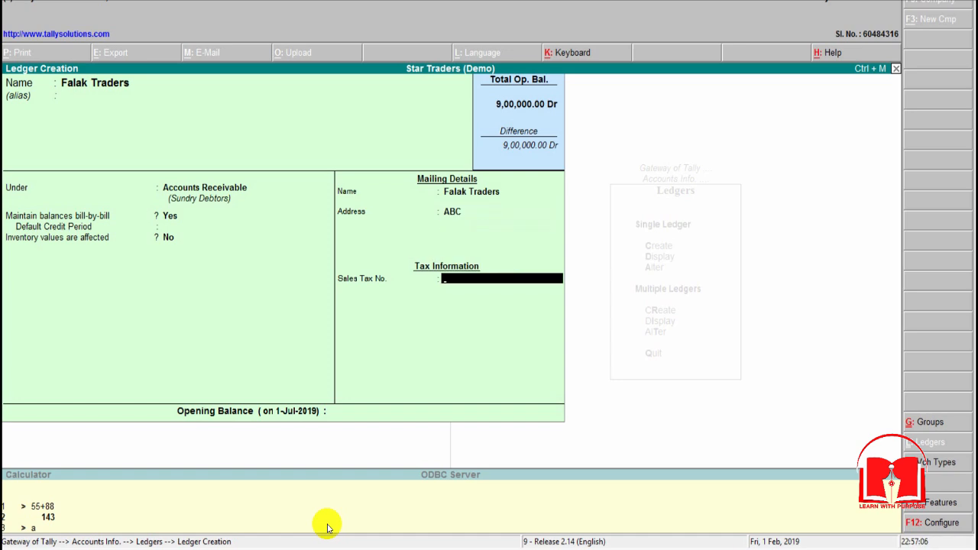
pyautogui.write('123455')
pyautogui.press('Return')
# Step: Look up the Falak Traders balance in Excel and enter 56,000 Dr as the ledger's opening balance in Tally
pyautogui.hotkey('alt', 'Tab')
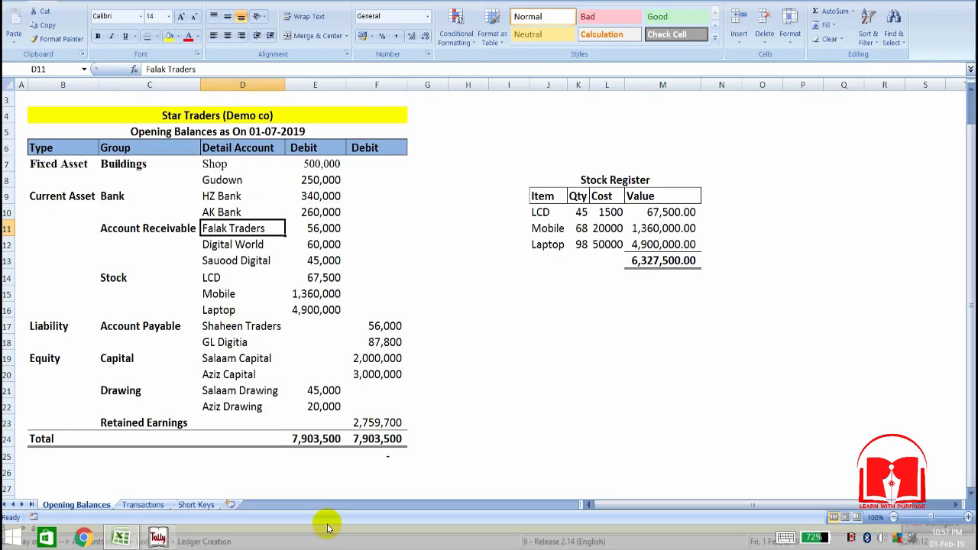
pyautogui.press('Right')
pyautogui.hotkey('alt', 'Tab')
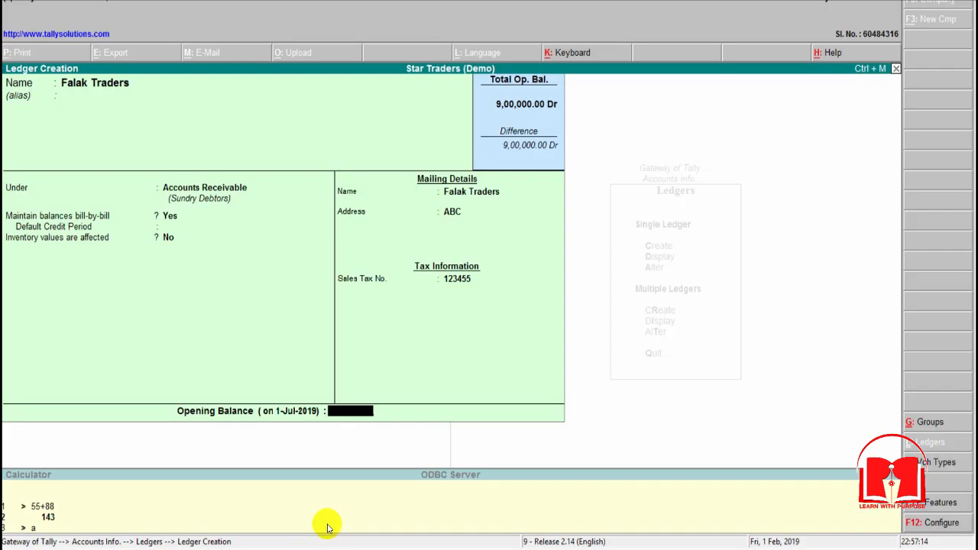
pyautogui.write('56000')
pyautogui.press('Return')
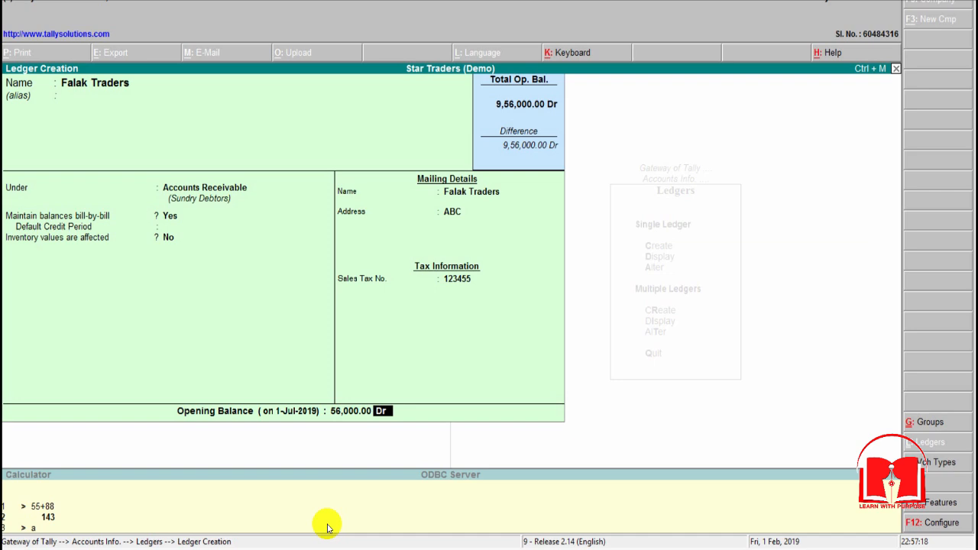
pyautogui.press('Return')
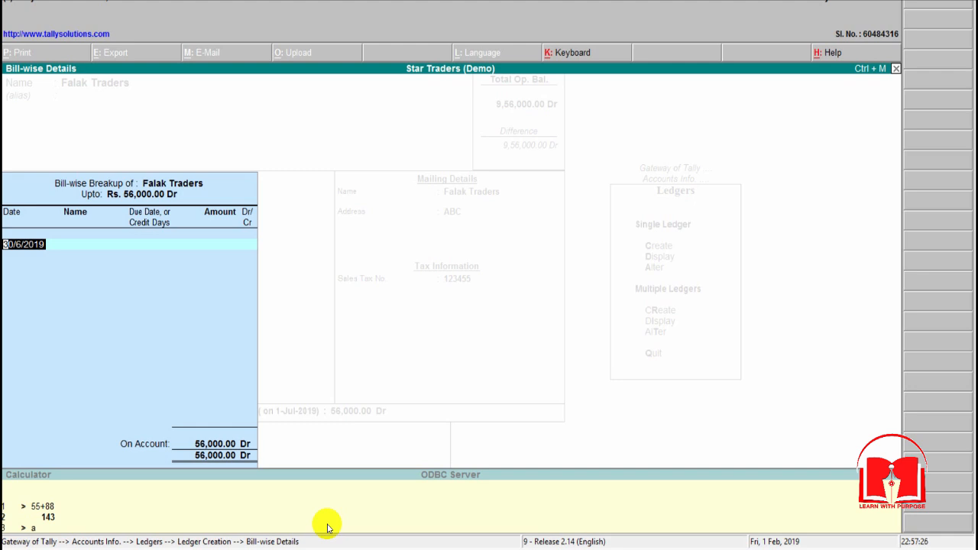
# Step: Allocate the 56,000 Dr to bill 1 dated 30/6/2019 with due date 30-Jun-2019, and save the Falak Traders ledger
pyautogui.press('Return')
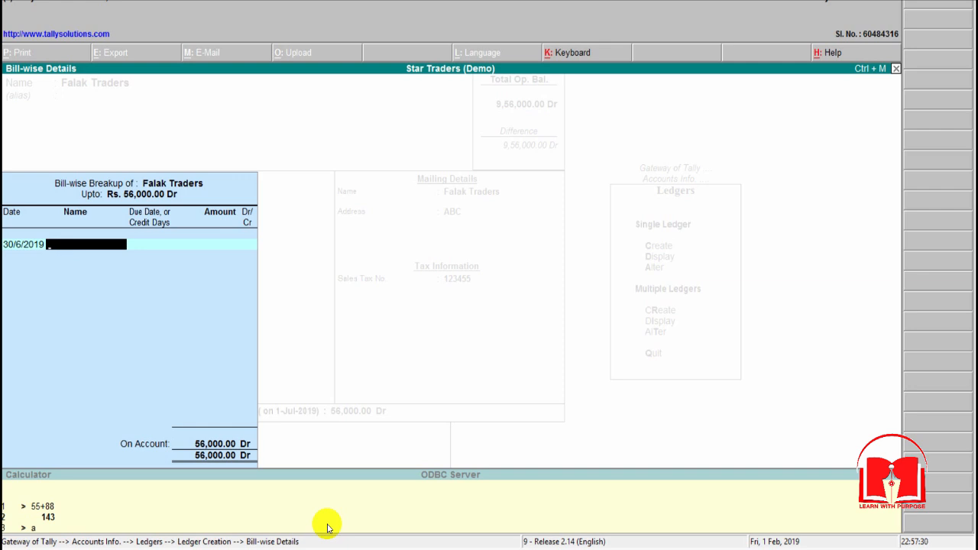
pyautogui.write('1')
pyautogui.press('Return')
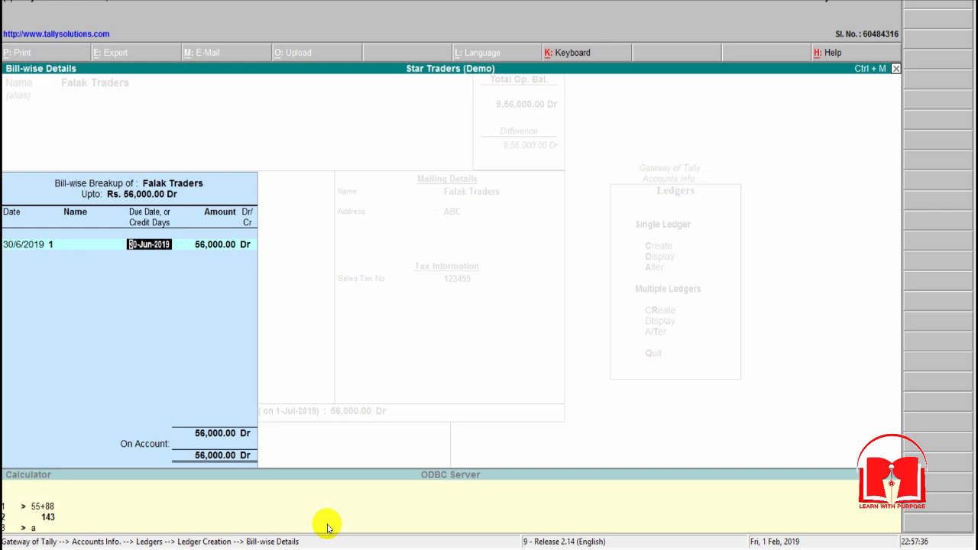
pyautogui.press('Return')
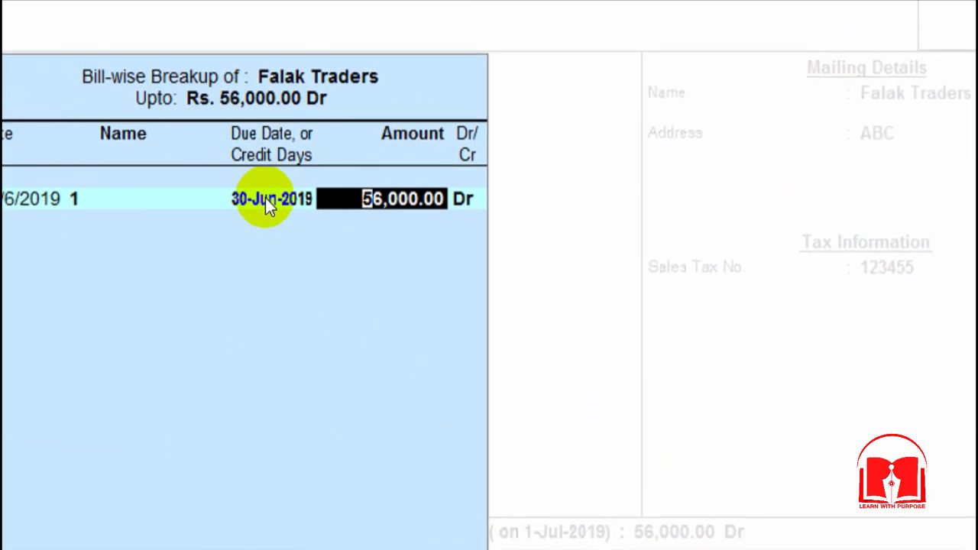
pyautogui.click(265, 198)
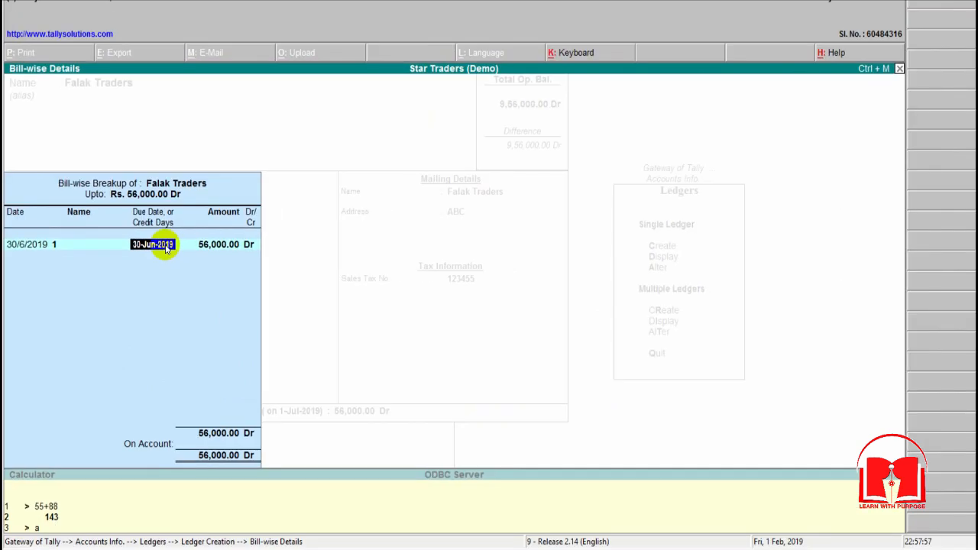
pyautogui.press('Return')
pyautogui.press('Return')
pyautogui.press('Return')
pyautogui.press('Return')
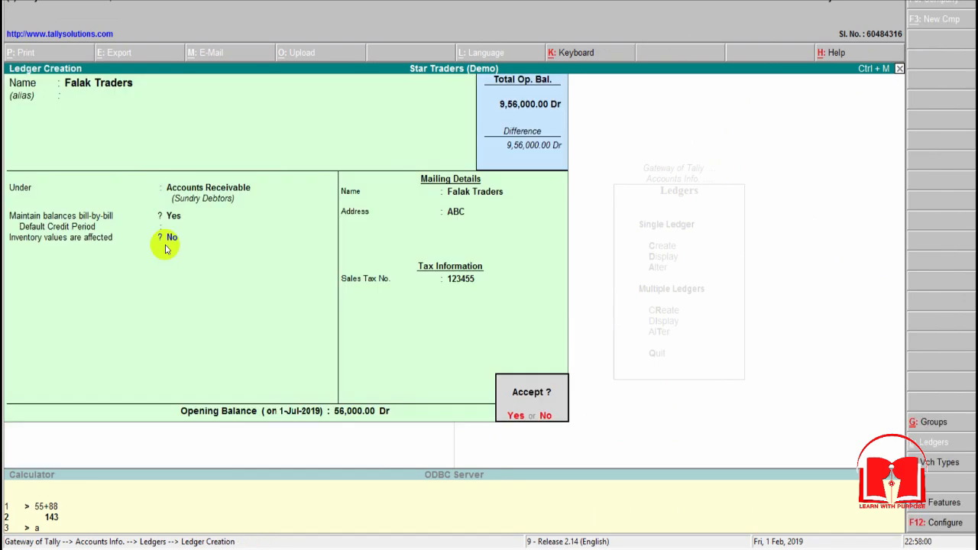
pyautogui.press('Return')
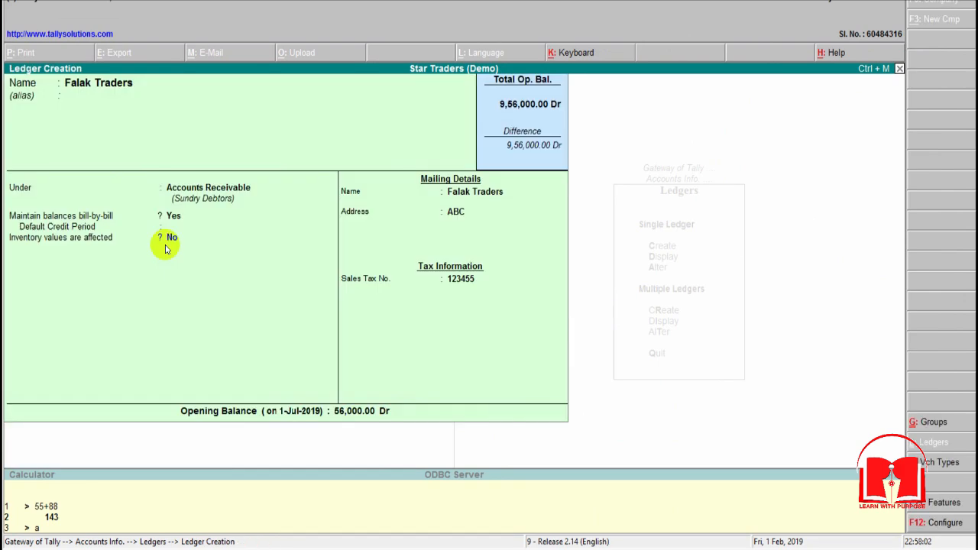
# Step: Look up the account below Falak Traders in the Excel opening balances and return to Tally's blank ledger
pyautogui.hotkey('alt', 'Tab')
pyautogui.press('Down')
pyautogui.press('Left')
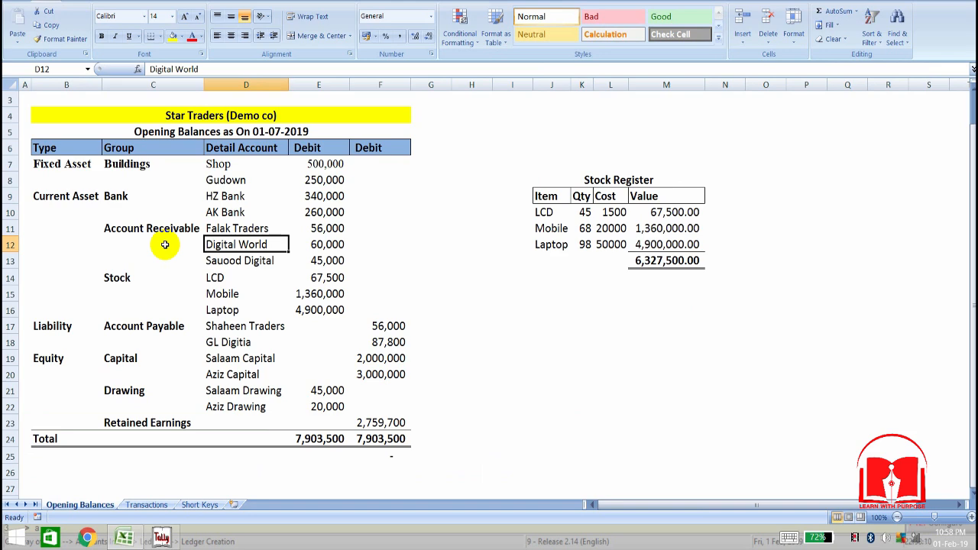
pyautogui.hotkey('alt', 'Tab')
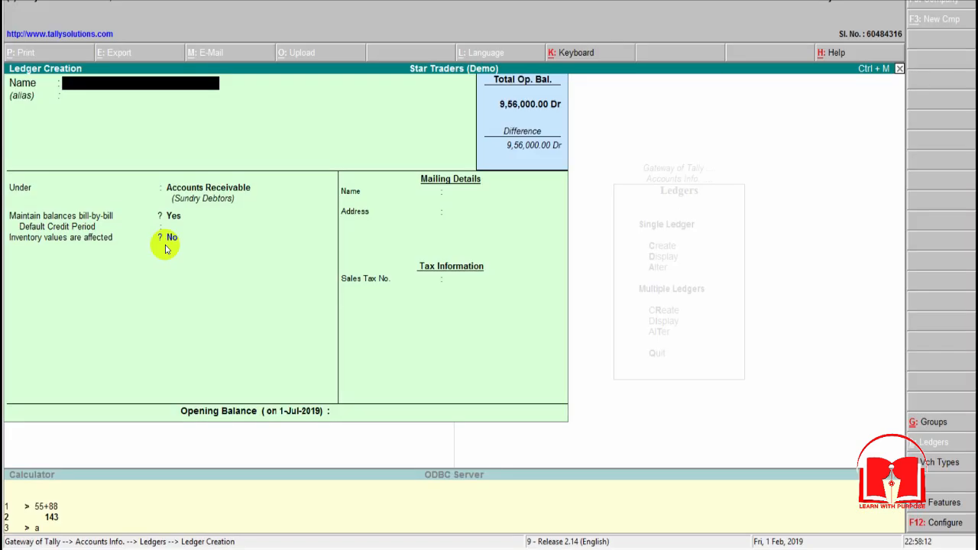
pyautogui.hotkey('alt', 'Tab')
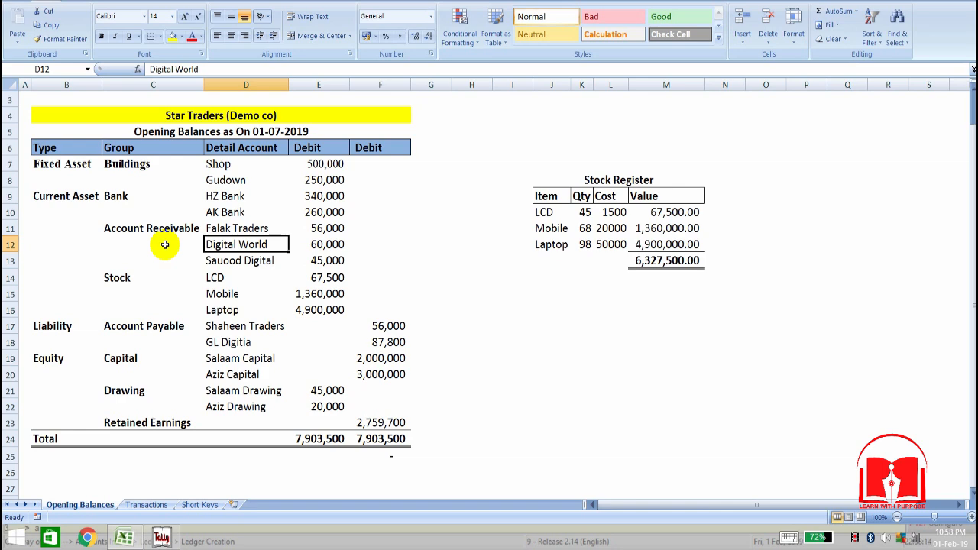
pyautogui.hotkey('alt', 'Tab')
pyautogui.write('Dgi')
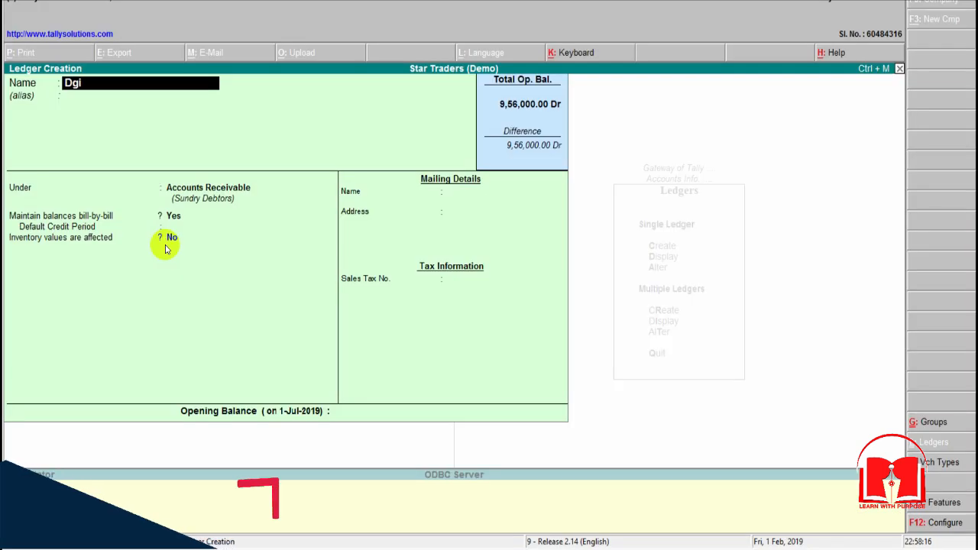
pyautogui.press('BackSpace')
pyautogui.press('BackSpace')
pyautogui.press('BackSpace')
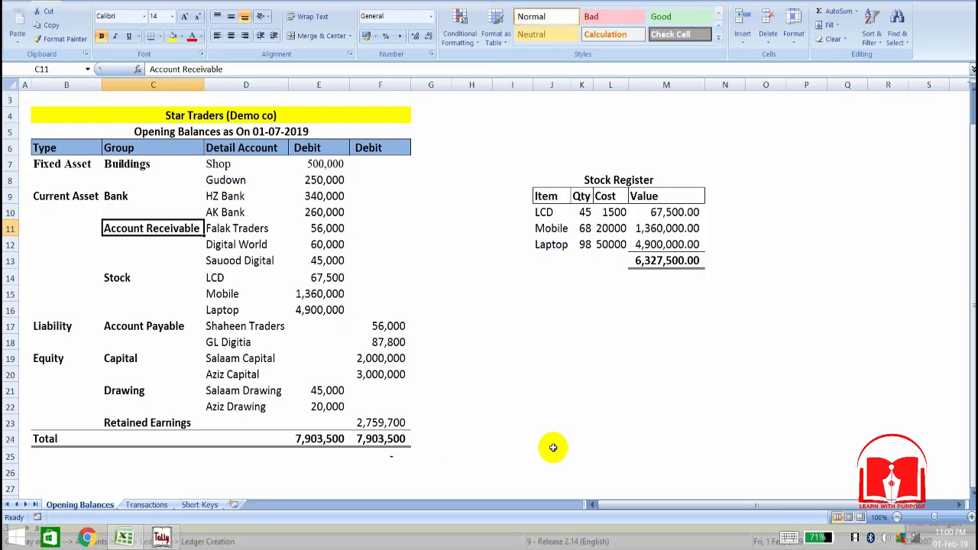
# Step: Examine the Stock and Account Payable groups and the stock items in the Excel opening balances
pyautogui.press('Down')
pyautogui.press('Down')
pyautogui.press('Down')
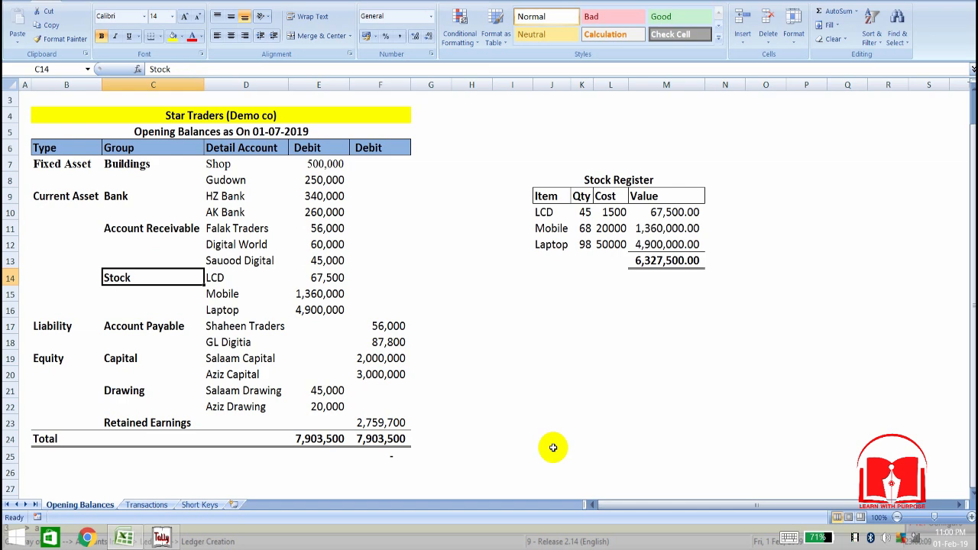
pyautogui.press('Down')
pyautogui.press('Down')
pyautogui.press('Down')
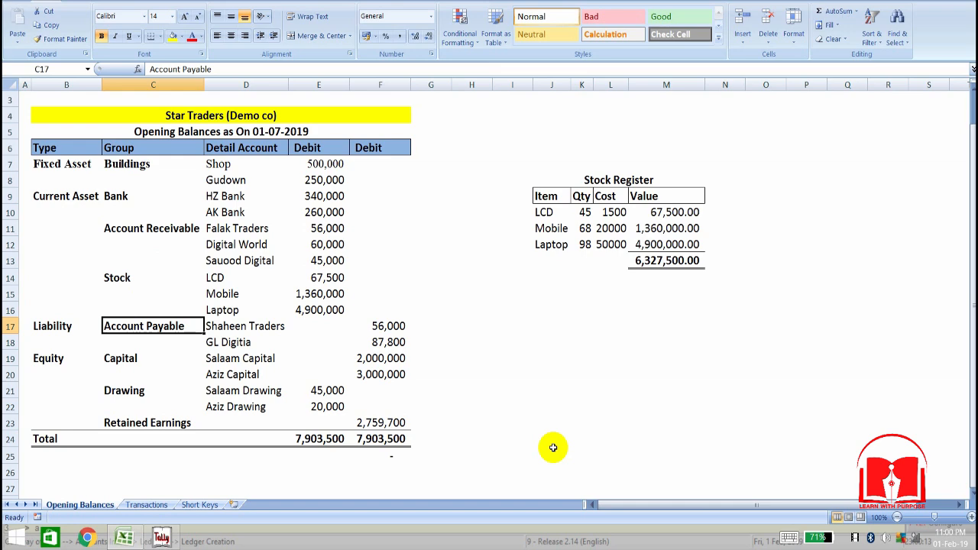
pyautogui.press('Right')
pyautogui.press('Up')
pyautogui.press('Up')
pyautogui.press('Up')
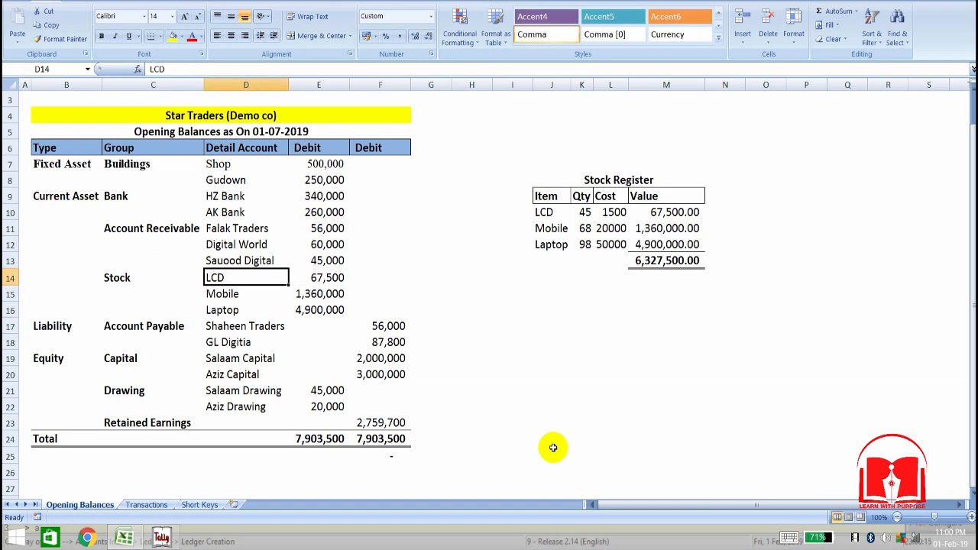
# Step: Look up the first account of the Account Payable group in the Excel opening balances and return to Tally's blank ledger
pyautogui.press('Left')
pyautogui.press('Down')
pyautogui.press('Down')
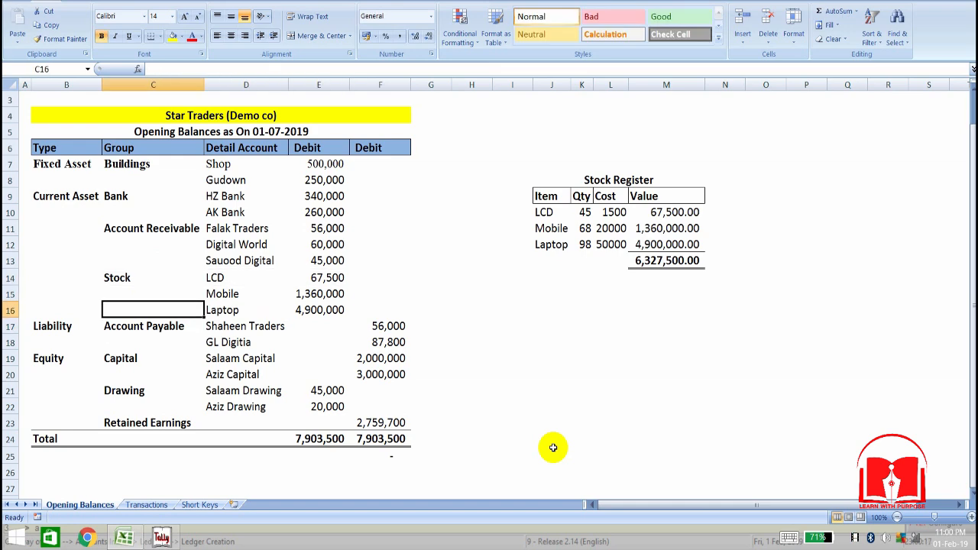
pyautogui.press('Down')
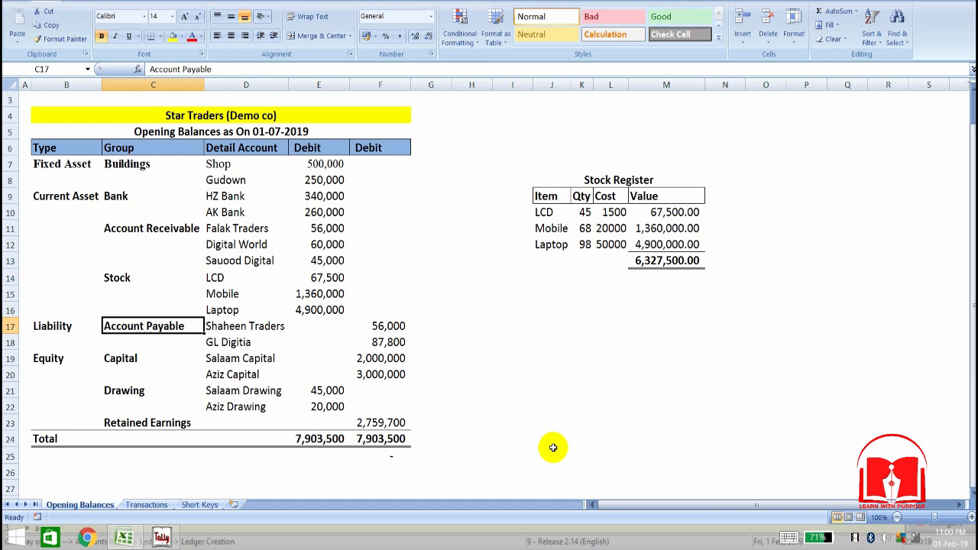
pyautogui.hotkey('alt', 'Tab')
pyautogui.hotkey('alt', 'Tab')
pyautogui.press('Right')
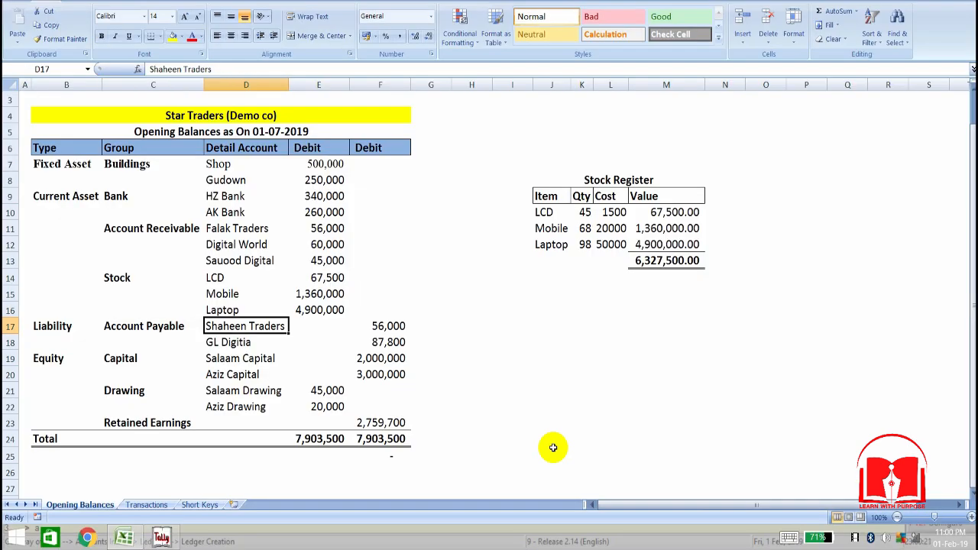
pyautogui.hotkey('alt', 'Tab')
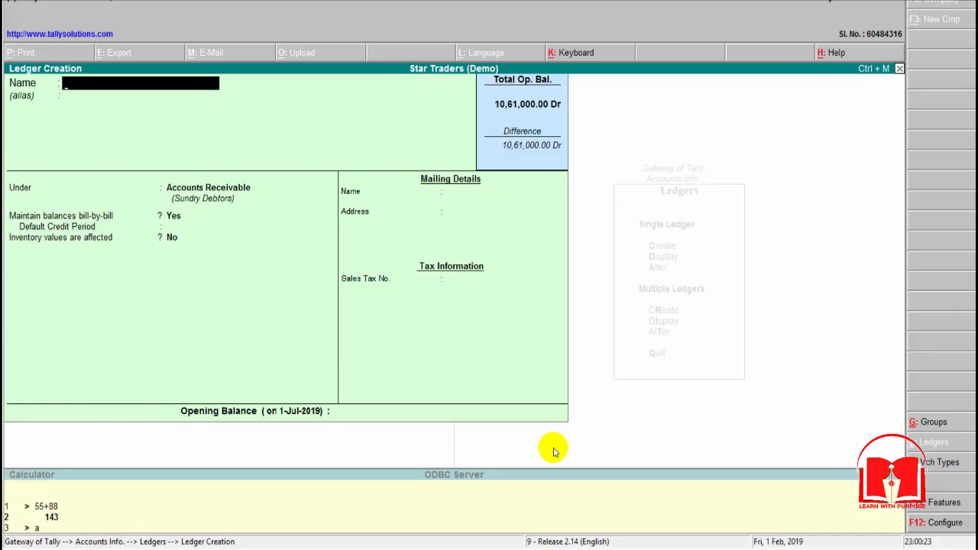
# Step: Name the new ledger Shaheen Traders and leave its alias blank
pyautogui.write('Shaheen Traders')
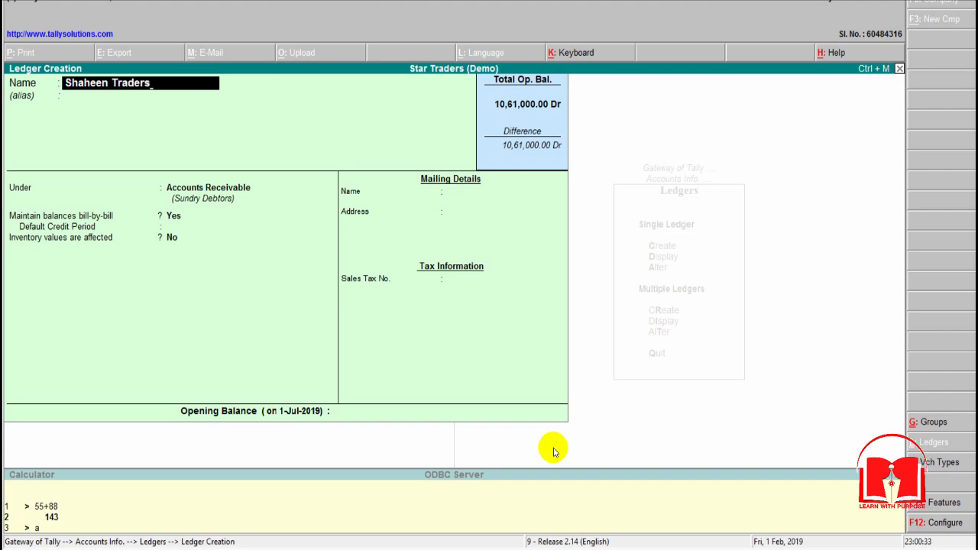
pyautogui.press('Return')
pyautogui.press('Return')
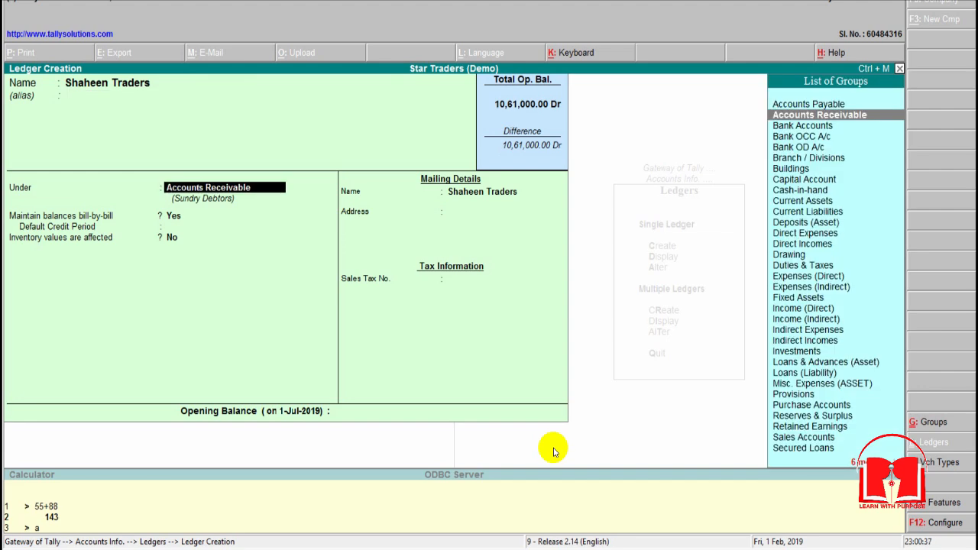
# Step: Place Shaheen Traders under Accounts Payable with bill-by-bill balances kept, inventory values not affected, and address and tax details blank
pyautogui.press('Up')
pyautogui.press('Return')
pyautogui.press('Return')
pyautogui.press('Return')
pyautogui.press('Return')
pyautogui.press('Return')
pyautogui.press('Return')
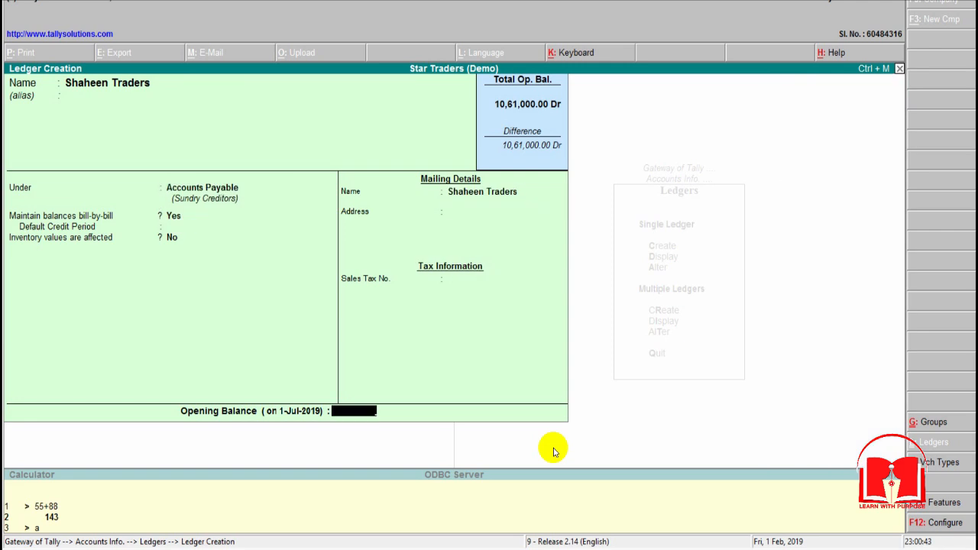
# Step: Look up the Shaheen Traders balance in Excel and enter 56,000 as the ledger's opening balance in Tally
pyautogui.hotkey('alt', 'Tab')
pyautogui.press('Right')
pyautogui.press('Right')
pyautogui.hotkey('alt', 'Tab')
pyautogui.write('56000')
pyautogui.press('Return')
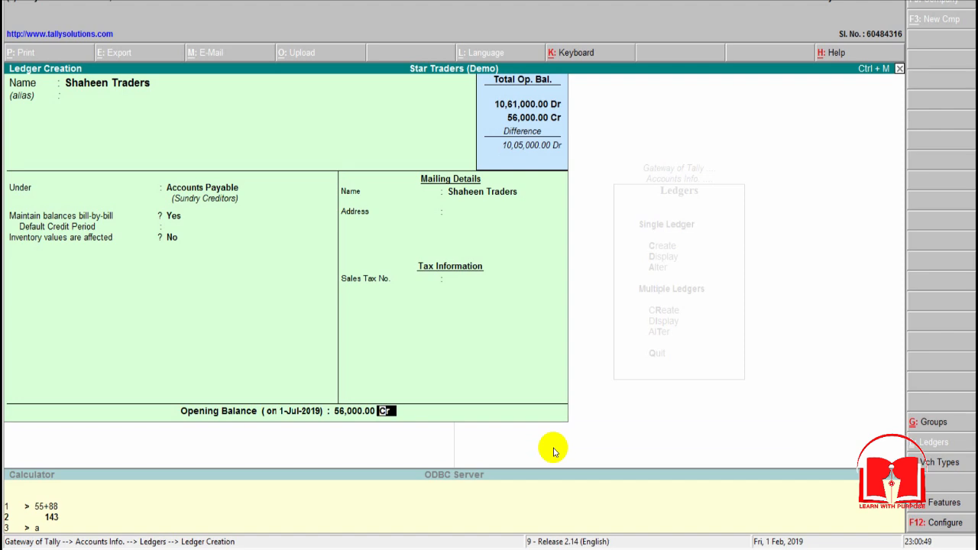
# Step: Allocate the 56,000 Cr to bill 1 dated 30/6/2019 with due date 30-Jun-2019, and save the Shaheen Traders ledger
pyautogui.press('Return')
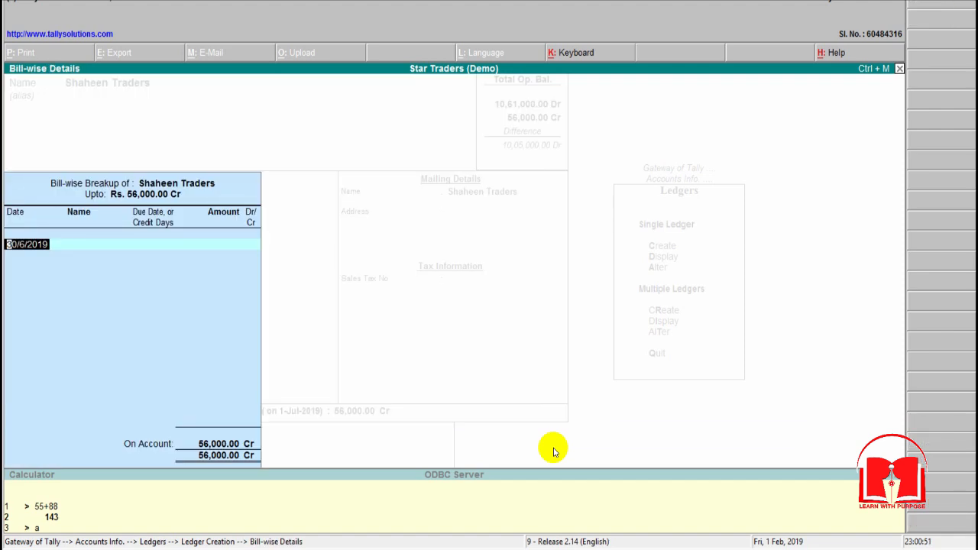
pyautogui.press('Return')
pyautogui.write('1')
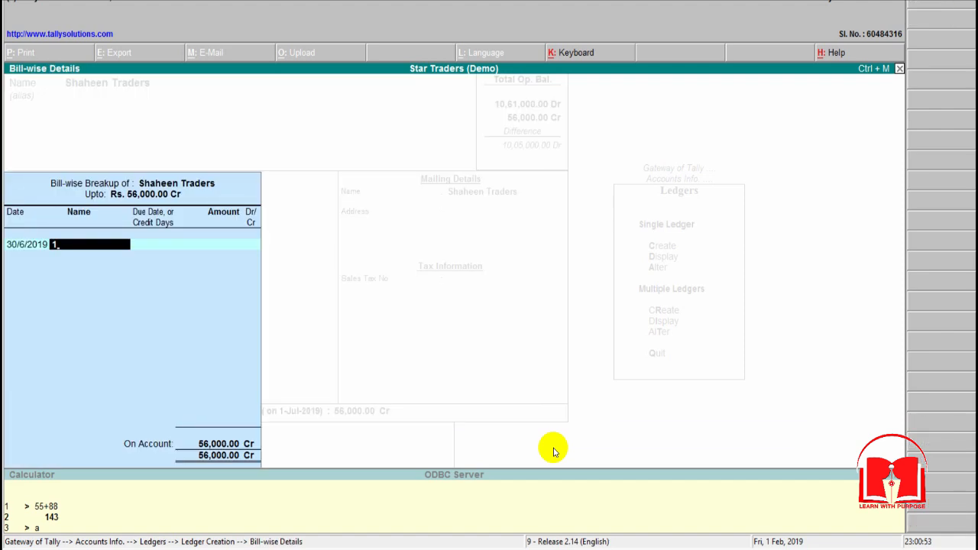
pyautogui.press('Return')
pyautogui.press('Return')
pyautogui.press('Return')
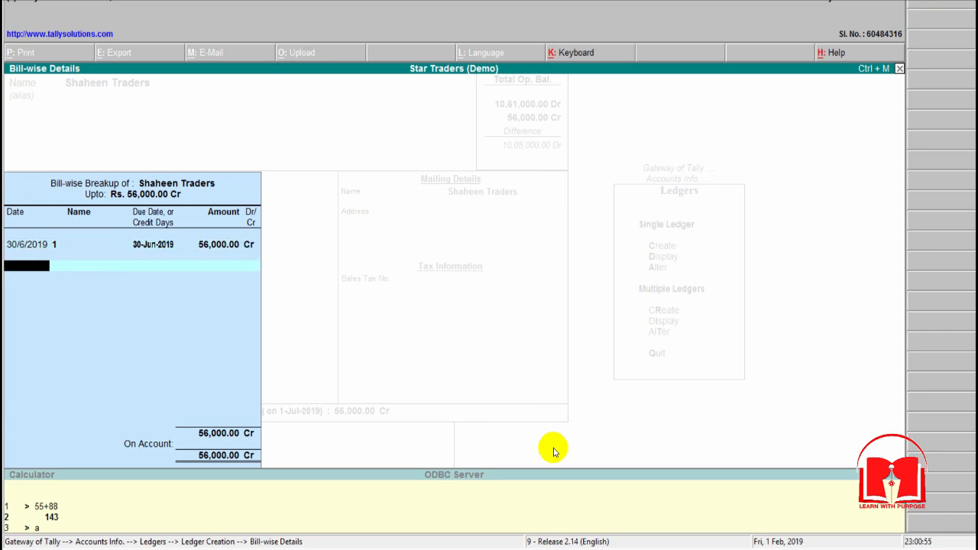
pyautogui.press('Return')
pyautogui.press('Return')
# Step: Look up the account below Shaheen Traders in the Excel opening balances and return to Tally
pyautogui.hotkey('alt', 'Tab')
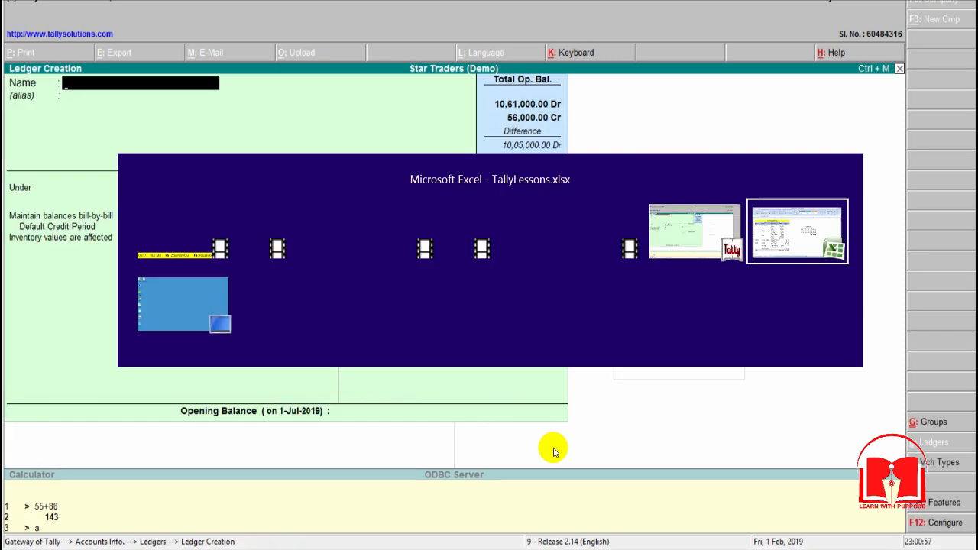
pyautogui.press('Down')
pyautogui.press('Left')
pyautogui.press('Left')
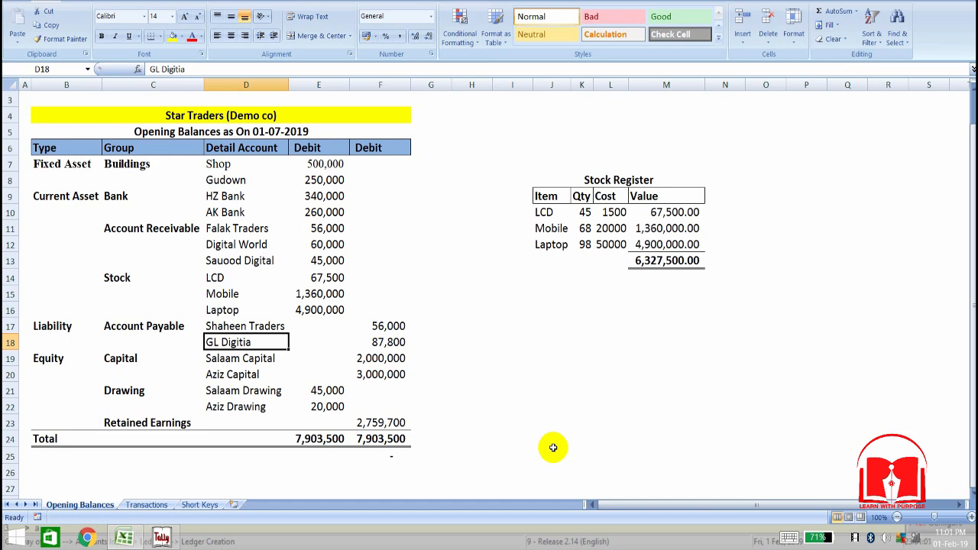
pyautogui.hotkey('alt', 'Tab')
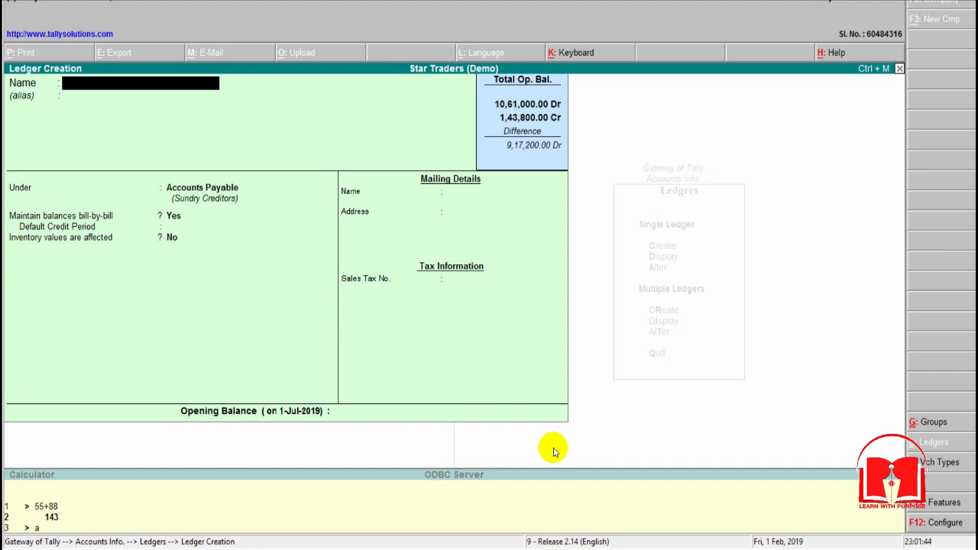
# Step: Examine the Equity section's Capital group and its owner accounts in the Excel opening balances, and return to Tally's blank ledger
pyautogui.hotkey('alt', 'Tab')
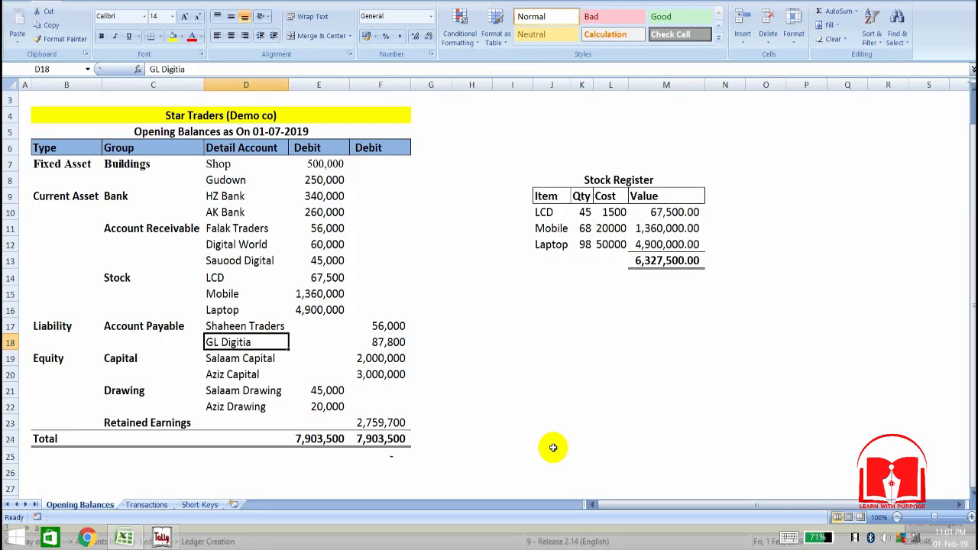
pyautogui.press('Down')
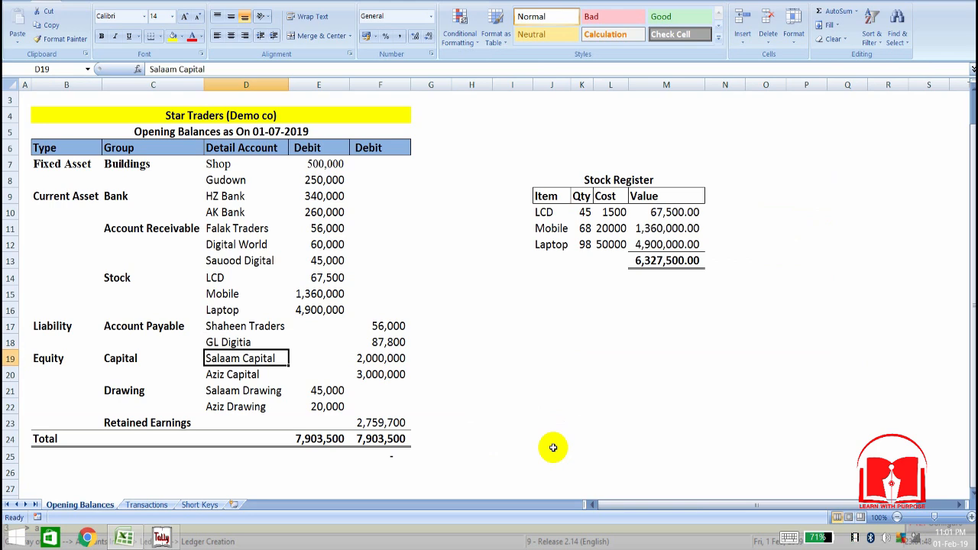
pyautogui.press('Left')
pyautogui.press('Right')
pyautogui.press('Left')
pyautogui.press('Left')
pyautogui.press('Right')
pyautogui.press('Right')
pyautogui.press('Left')
pyautogui.press('Right')
pyautogui.press('Down')
pyautogui.press('Up')
pyautogui.press('Right')
pyautogui.press('Left')
pyautogui.press('Down')
pyautogui.press('Up')
pyautogui.press('Up')
pyautogui.press('Down')
pyautogui.press('Up')
pyautogui.press('Down')
pyautogui.press('Up')
pyautogui.hotkey('alt', 'Tab')
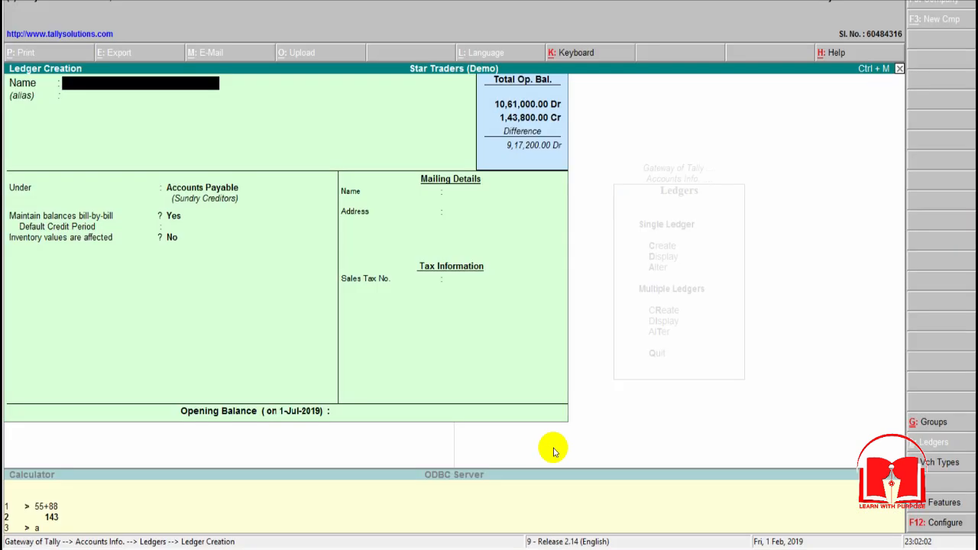
# Step: Name the new ledger after the first owner's capital account in the Excel sheet and leave its alias blank
pyautogui.write('Salaam Capital')
pyautogui.press('Return')
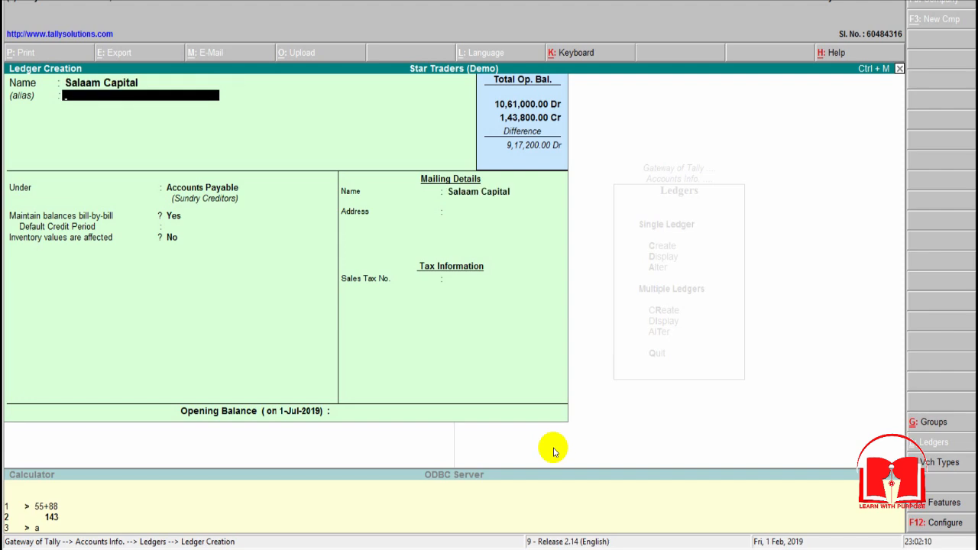
pyautogui.press('Return')
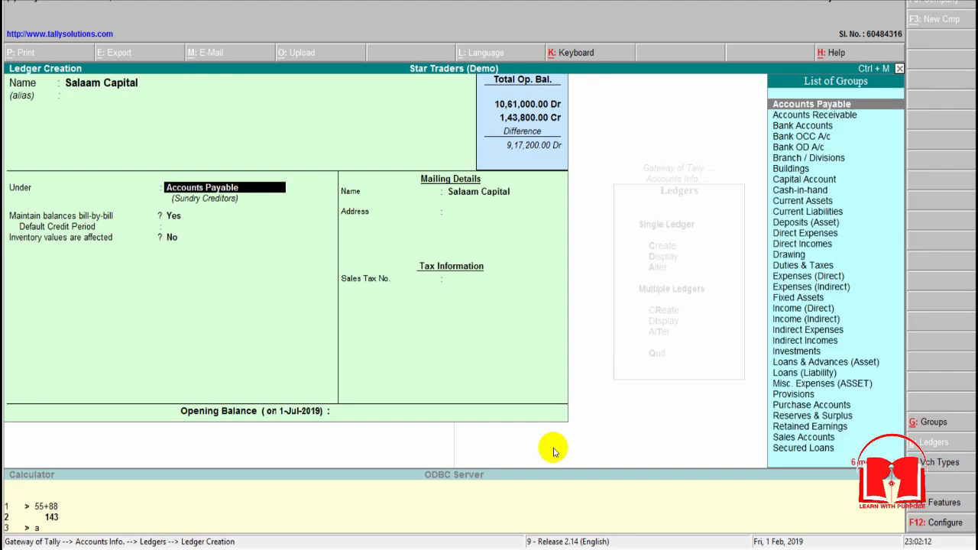
# Step: Place the first owner's capital ledger under Capital Account with inventory values not affected and address and tax details blank
pyautogui.write('Ca')
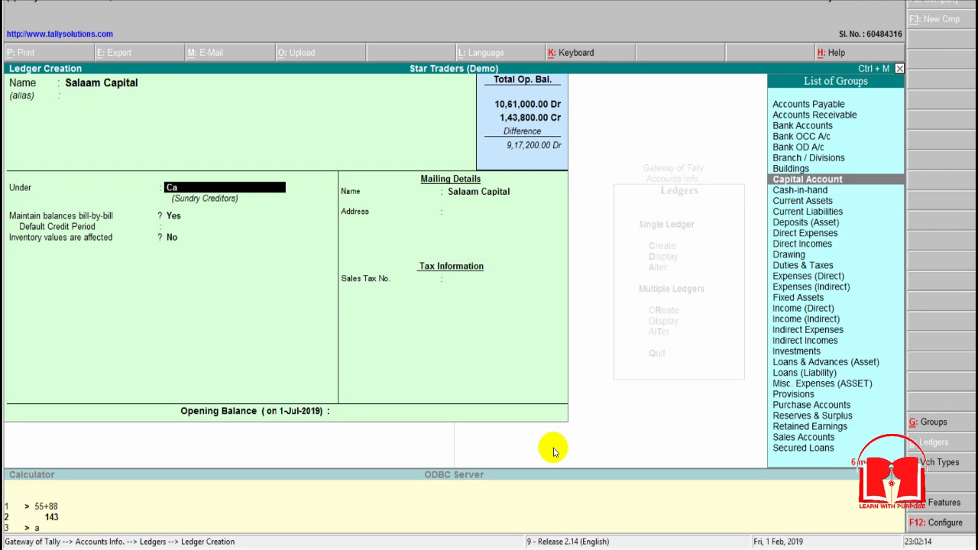
pyautogui.press('Return')
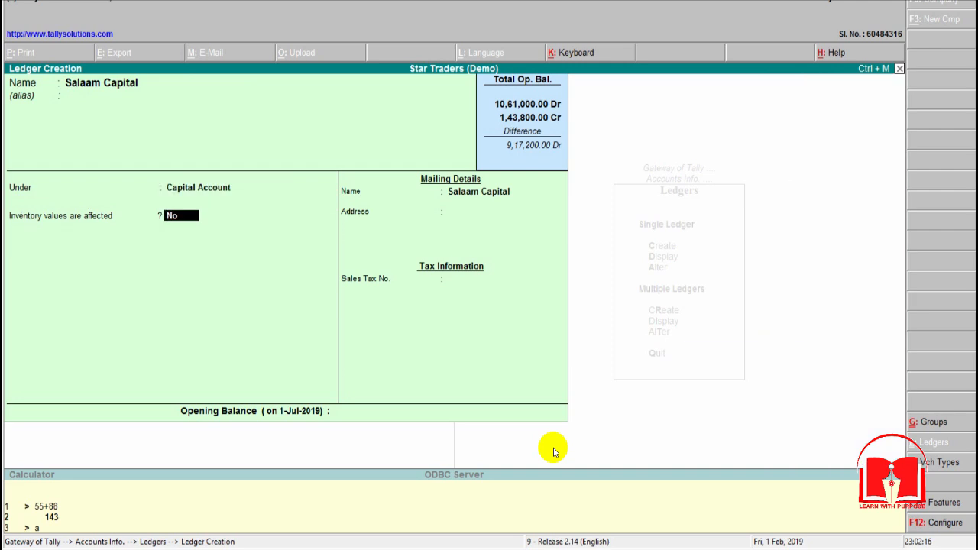
pyautogui.press('Return')
pyautogui.press('Return')
pyautogui.press('Return')
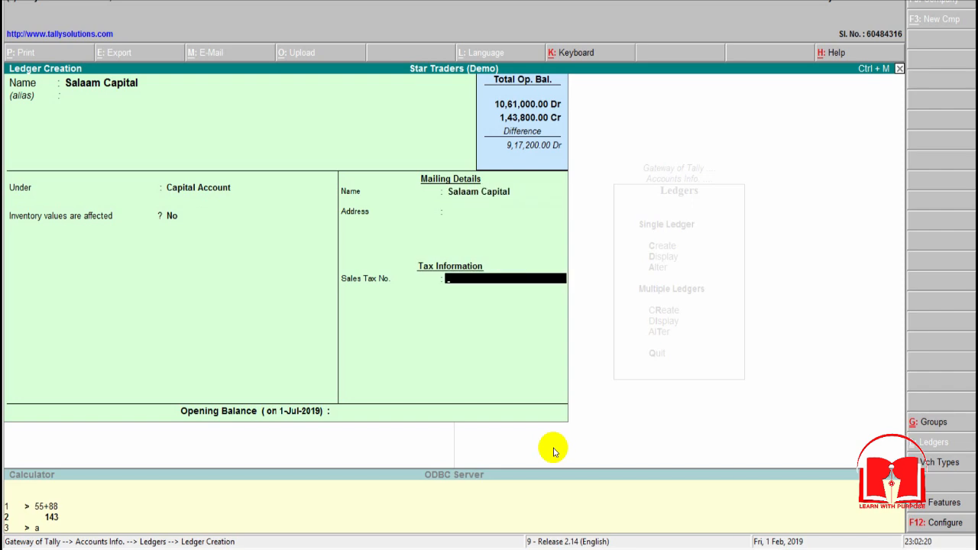
pyautogui.press('Return')
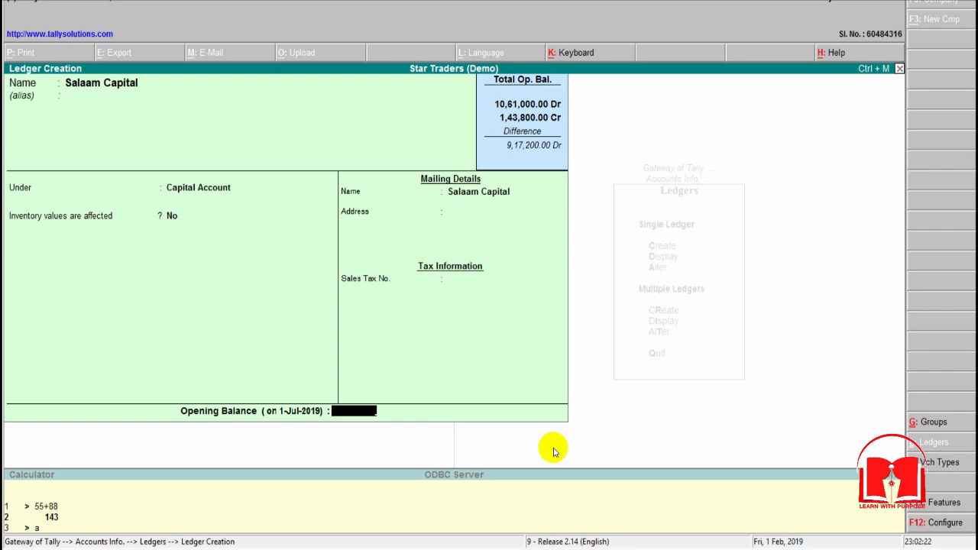
# Step: Look up the first owner's capital balance in Excel and enter 20,00,000 as the ledger's opening balance in Tally
pyautogui.hotkey('alt', 'Tab')
pyautogui.press('Right')
pyautogui.press('Right')
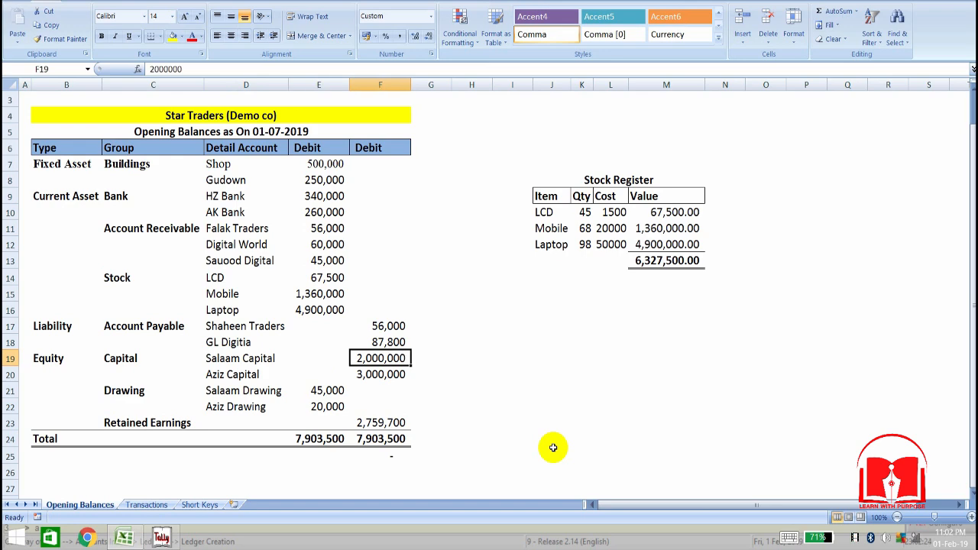
pyautogui.hotkey('ctrl', 'c')
pyautogui.hotkey('alt', 'Tab')
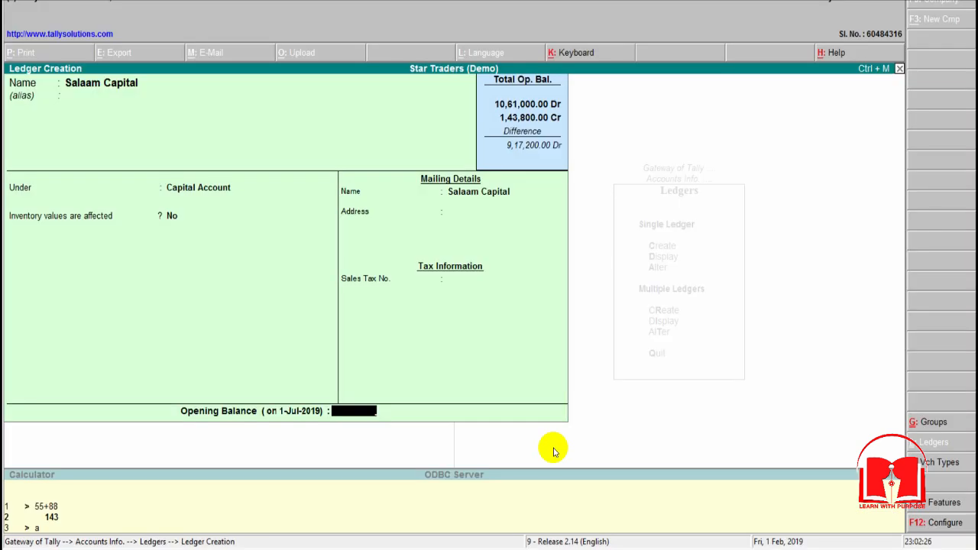
pyautogui.write('20,0')
pyautogui.write('0,000')
pyautogui.press('Return')
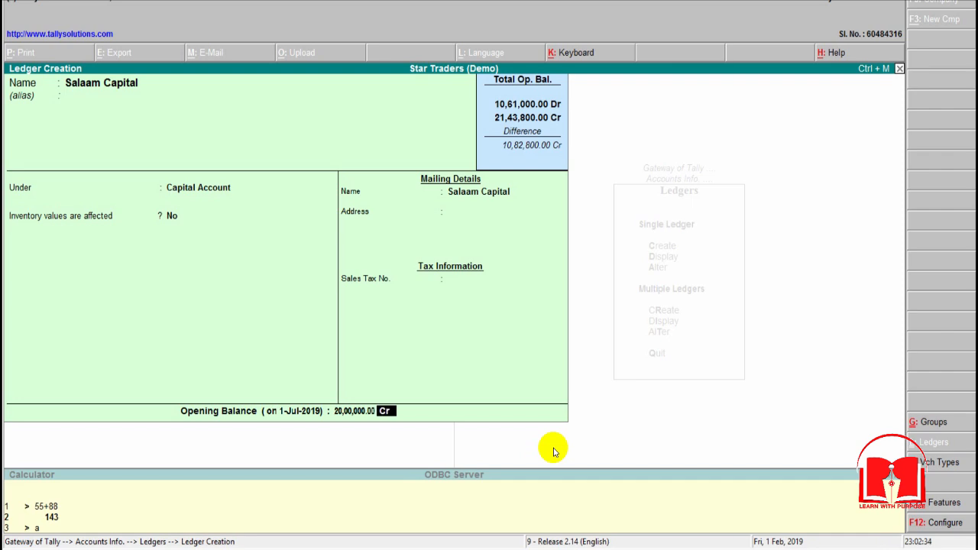
# Step: Recheck the capital balance in Excel, keep the opening balance as Cr and save the first owner's capital ledger
pyautogui.hotkey('alt', 'Tab')
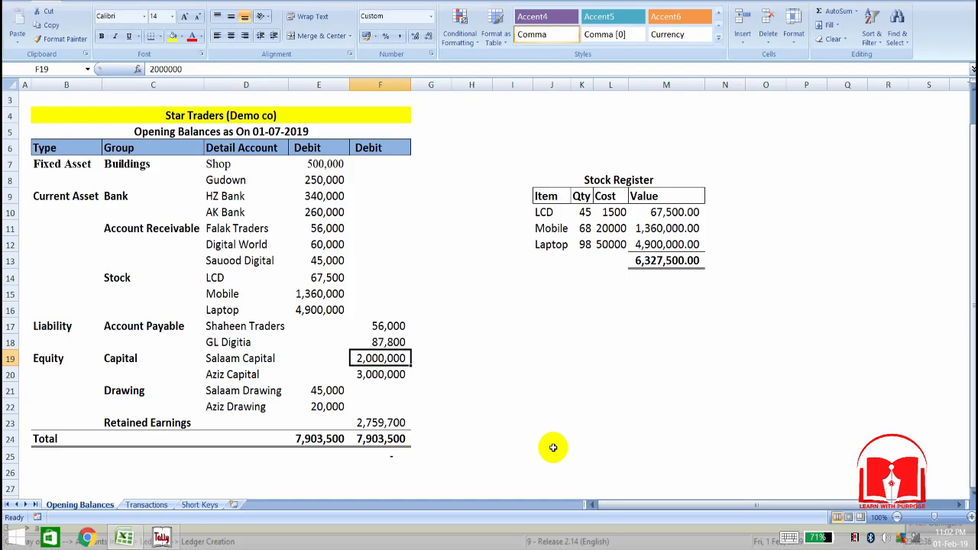
pyautogui.hotkey('alt', 'Tab')
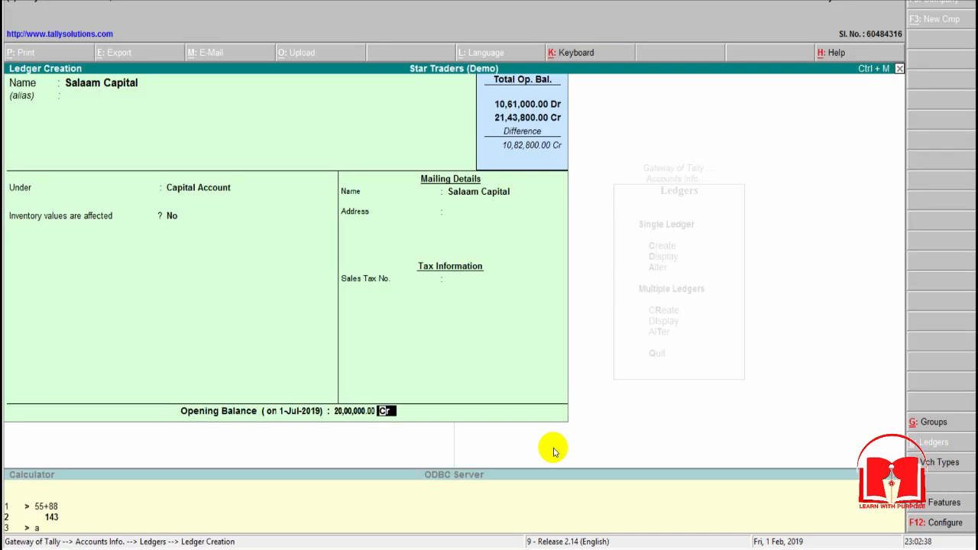
pyautogui.press('Return')
pyautogui.press('Escape')
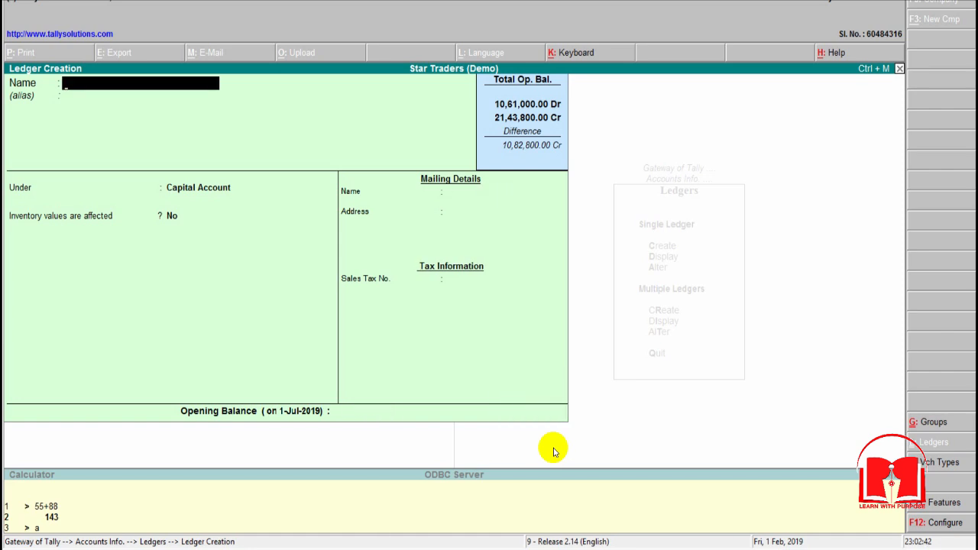
# Step: Look up the second owner's capital account in Excel and enter its name for the new ledger in Tally
pyautogui.hotkey('alt', 'Tab')
pyautogui.press('Down')
pyautogui.press('Left')
pyautogui.press('Left')
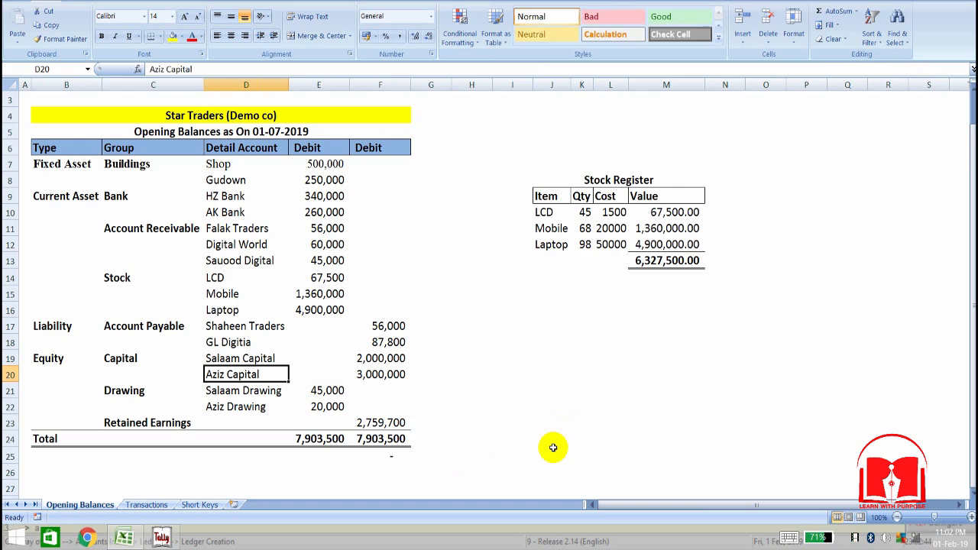
pyautogui.hotkey('alt', 'Tab')
pyautogui.write('Aziz Capita')
pyautogui.press('Return')
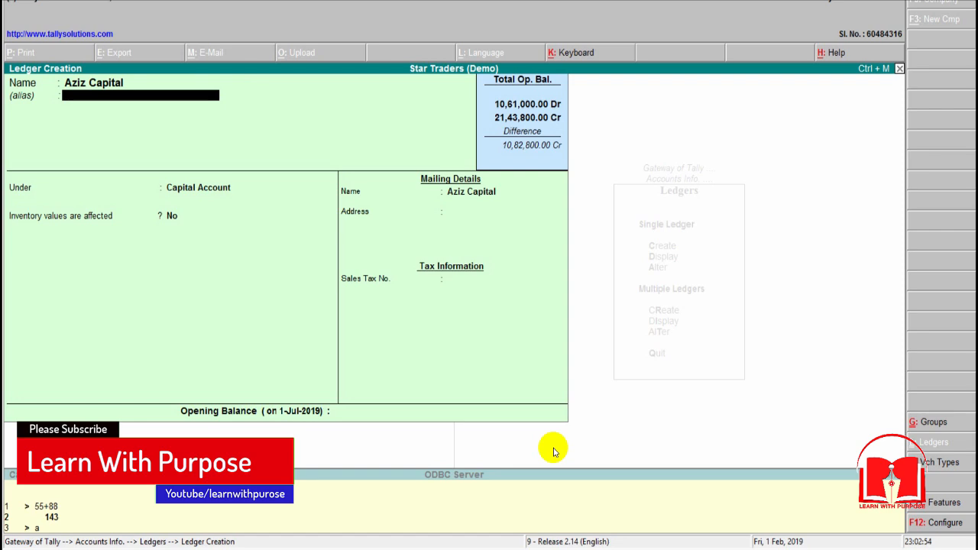
# Step: Keep the second owner's capital ledger under Capital Account with inventory values not affected and address and tax details blank
pyautogui.press('Return')
pyautogui.press('Return')
pyautogui.press('Return')
pyautogui.press('Return')
pyautogui.press('Return')
pyautogui.press('Return')
# Step: Check the second owner's capital balance in Excel, enter 30,00,000 Cr as the opening balance in Tally and save the ledger
pyautogui.hotkey('alt', 'Tab')
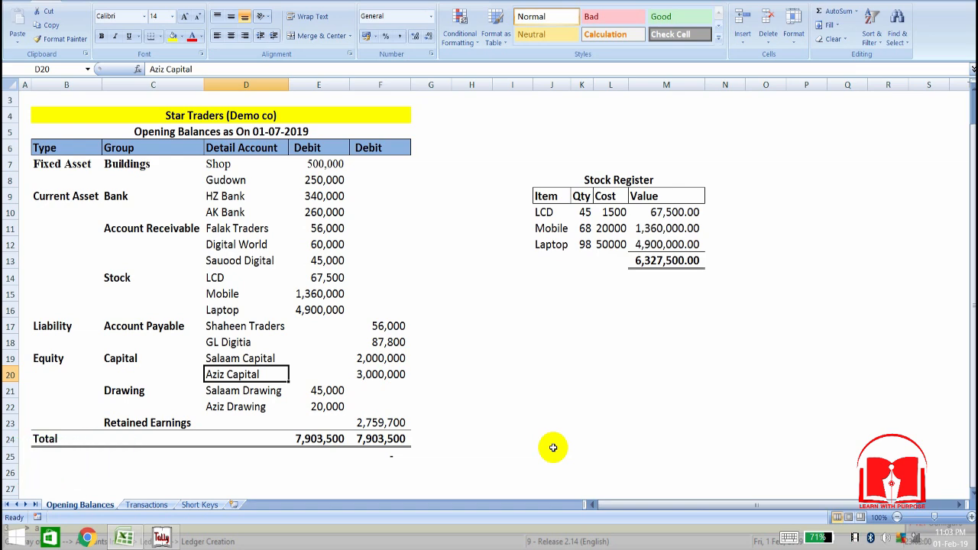
pyautogui.hotkey('alt', 'Tab')
pyautogui.write('3')
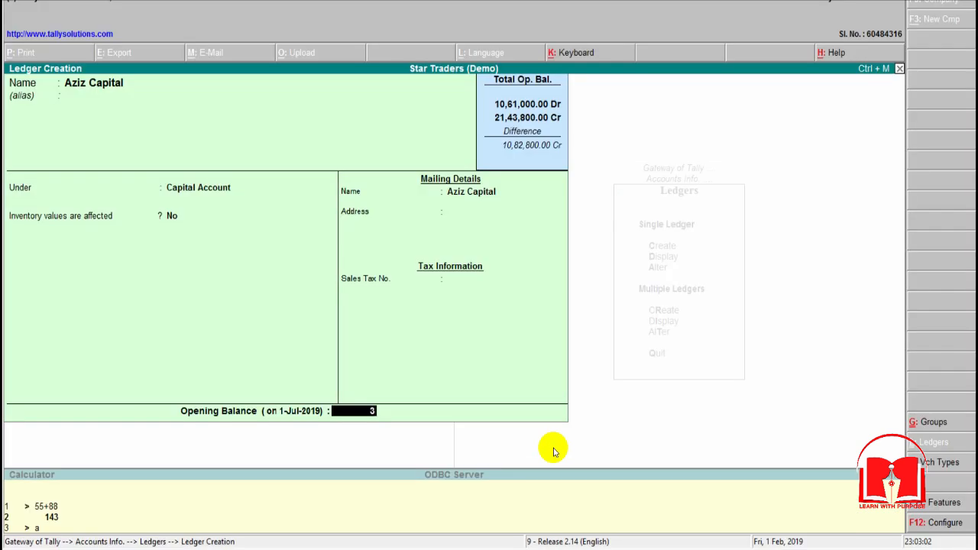
pyautogui.write('0,00,000')
pyautogui.press('Return')
pyautogui.press('Return')
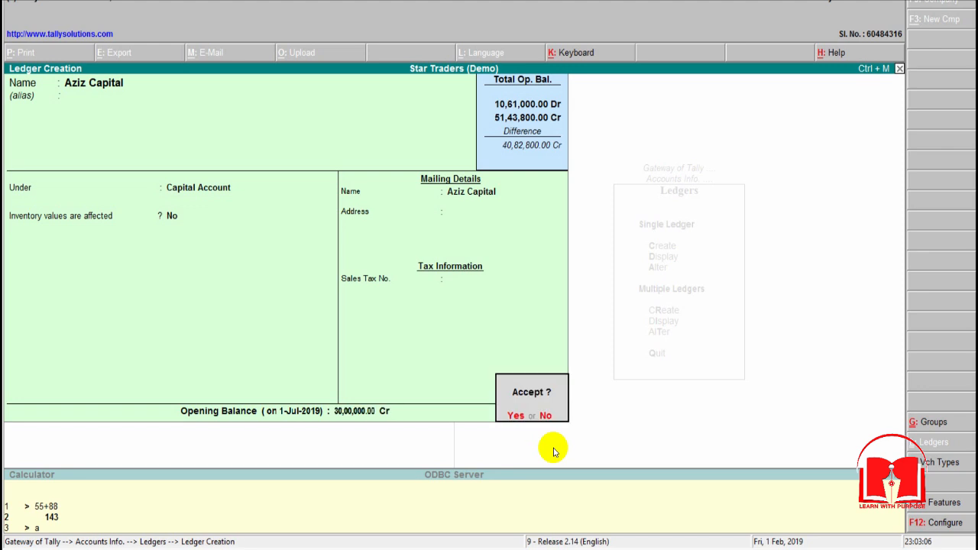
pyautogui.press('Return')
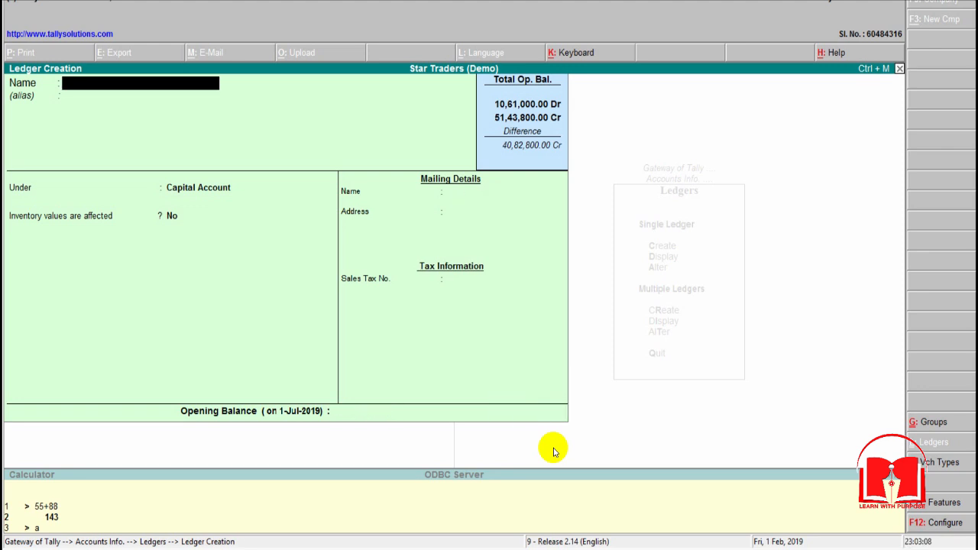
# Step: Switch to Excel and check the first owner's drawing account and its group in the opening balances sheet
pyautogui.hotkey('alt', 'Tab')
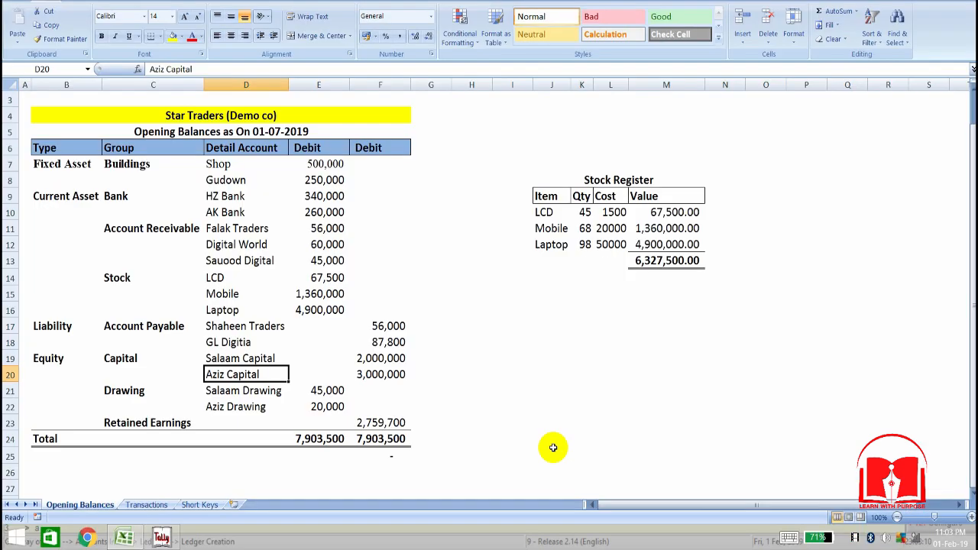
pyautogui.press('Down')
pyautogui.press('Left')
pyautogui.press('Right')
pyautogui.press('Left')
pyautogui.press('Right')
pyautogui.press('Left')
pyautogui.press('Right')
pyautogui.press('Left')
pyautogui.press('Right')
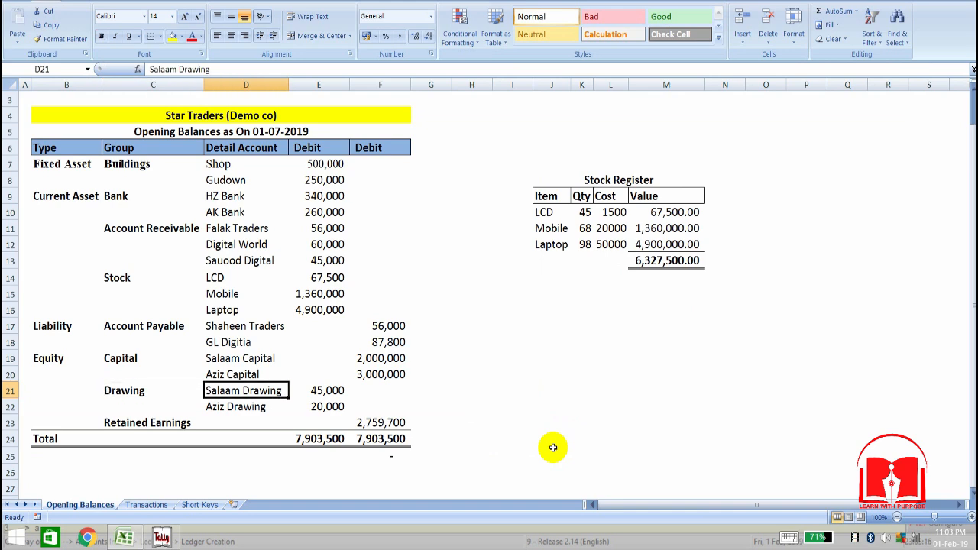
# Step: Return to Tally and enter the first owner's drawing account name for the new ledger
pyautogui.hotkey('alt', 'Tab')
pyautogui.hotkey('alt', 'Tab')
pyautogui.hotkey('alt', 'Tab')
pyautogui.write('Salaam Drawing')
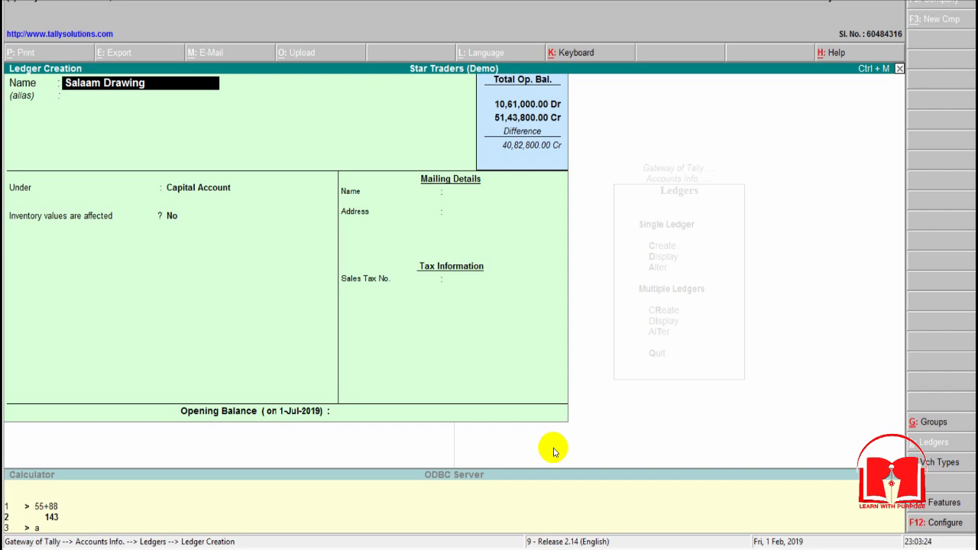
pyautogui.press('Return')
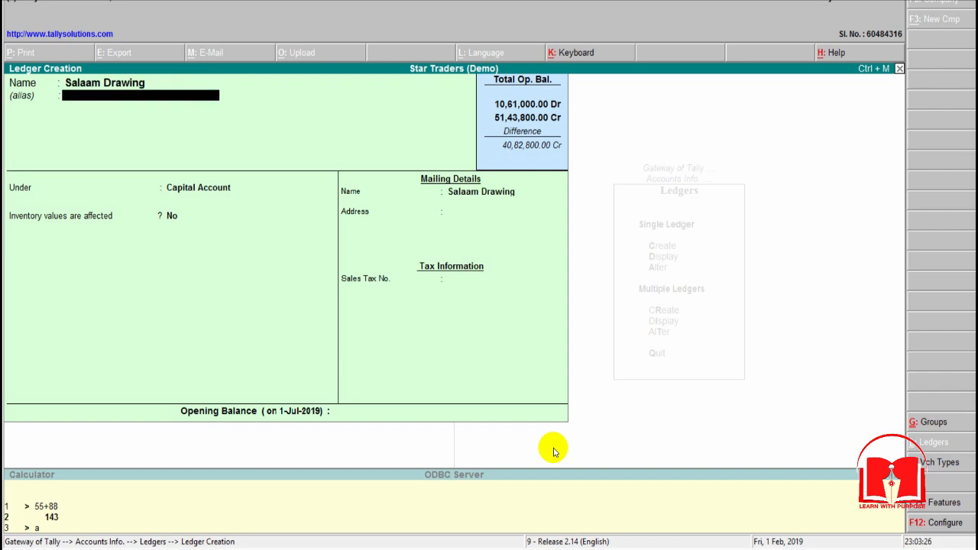
# Step: Place the first owner's drawing ledger under Drawing, with inventory values not affected and address and tax details blank
pyautogui.press('Return')
pyautogui.write('Dr')
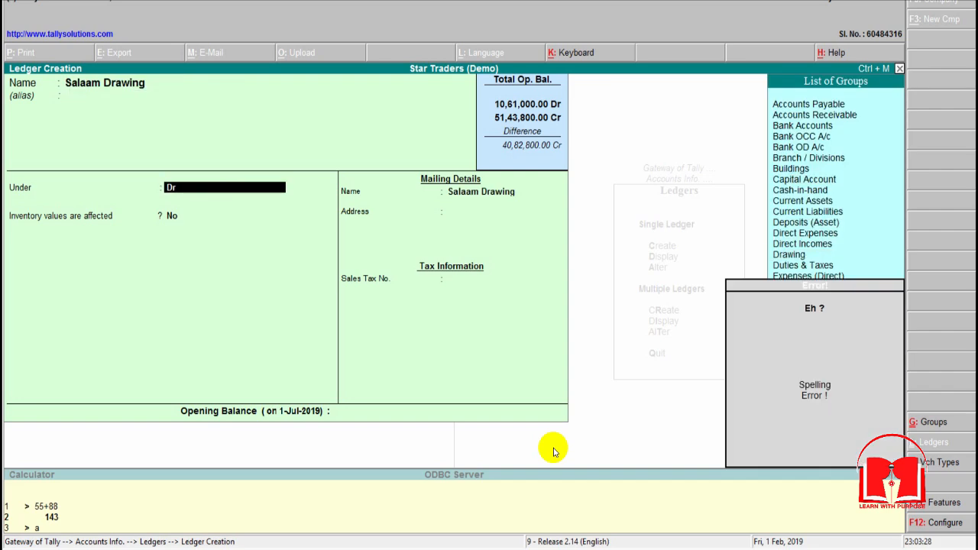
pyautogui.press('BackSpace')
pyautogui.press('Return')
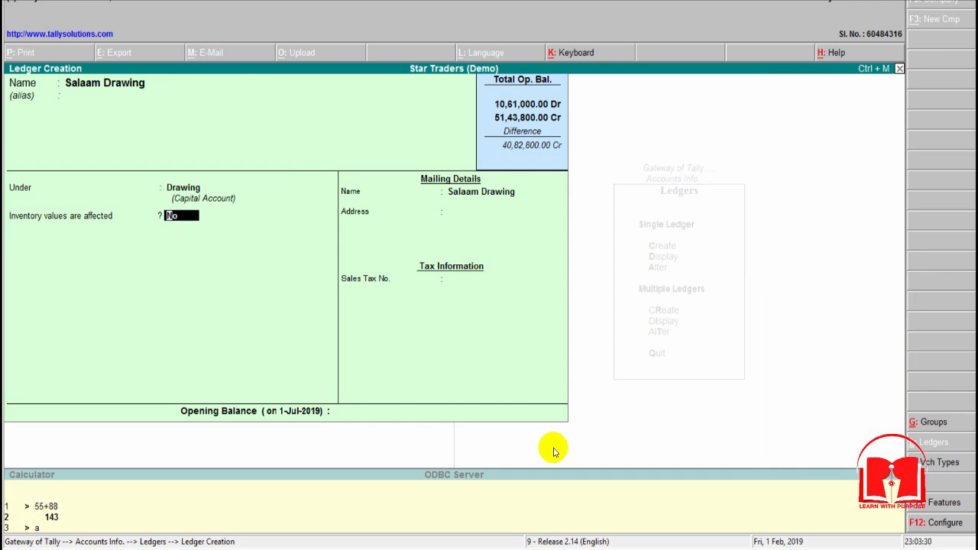
pyautogui.press('Return')
pyautogui.press('Return')
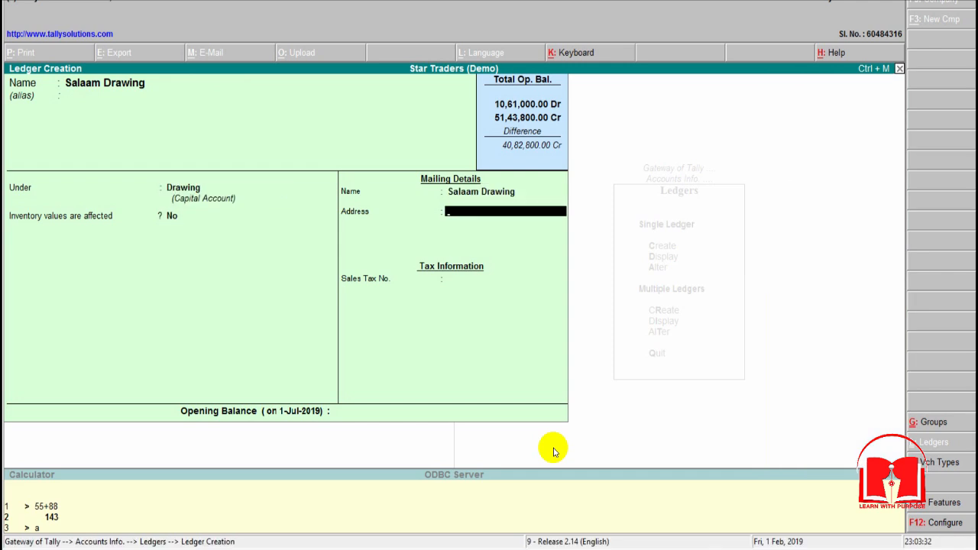
pyautogui.press('Return')
pyautogui.press('Return')
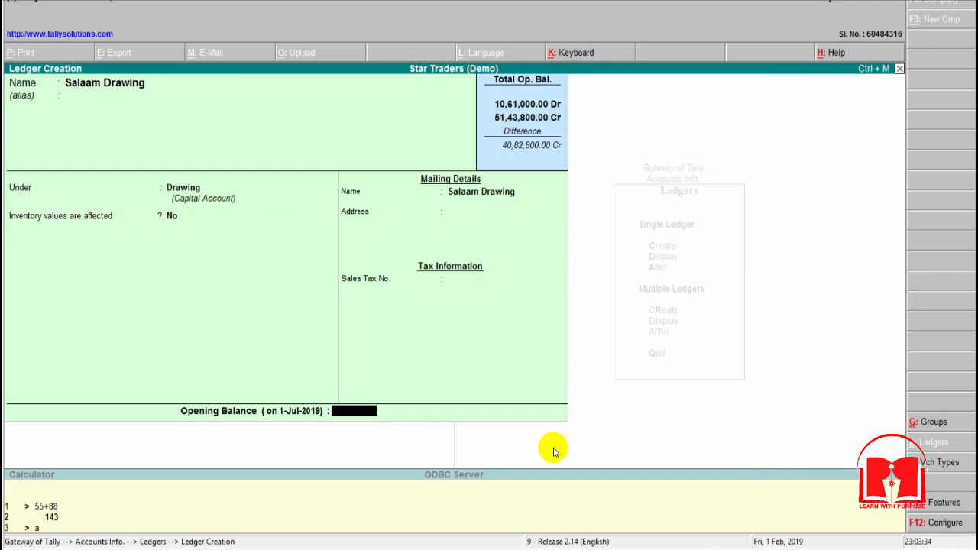
# Step: Check the first owner's drawing balance in Excel, enter 45,000 Dr as the opening balance in Tally and save the ledger
pyautogui.hotkey('alt', 'Tab')
pyautogui.press('Right')
pyautogui.hotkey('alt', 'Tab')
pyautogui.write('45000')
pyautogui.press('Return')
pyautogui.write('d')
pyautogui.press('Return')
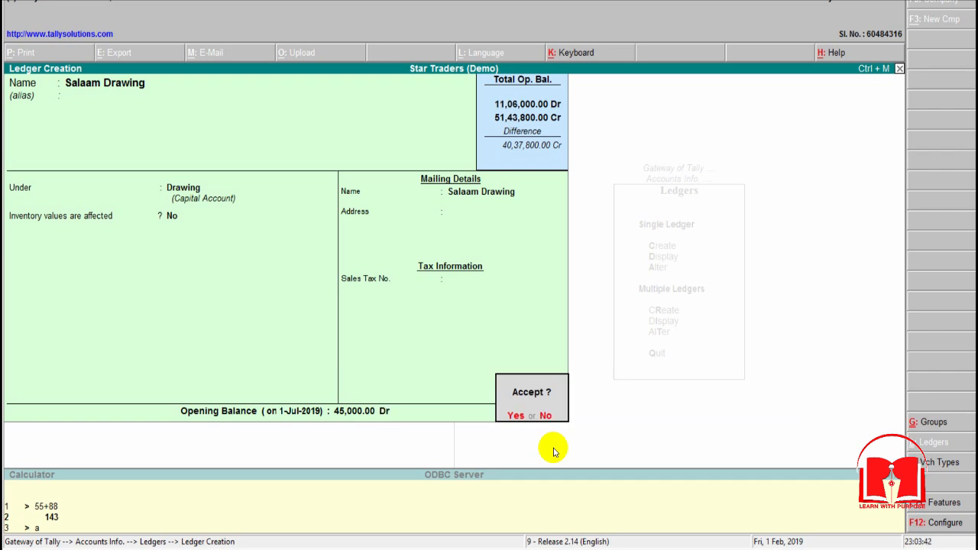
pyautogui.press('y')
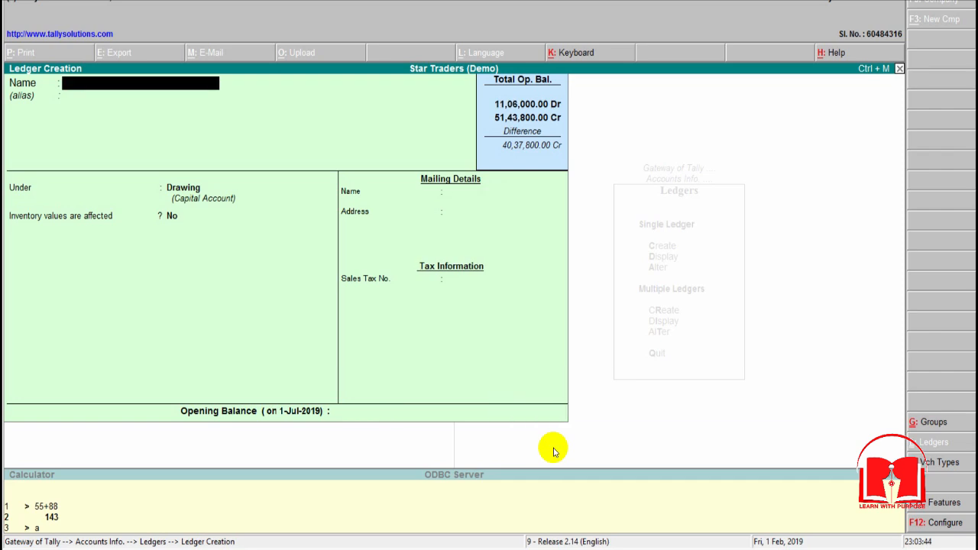
# Step: Look up the second owner's drawing account in Excel and enter its name for the new ledger in Tally
pyautogui.hotkey('alt', 'Tab')
pyautogui.press('Down')
pyautogui.press('Left')
pyautogui.hotkey('alt', 'Tab')
pyautogui.write('Aziz Drawing')
pyautogui.press('Return')
# Step: Keep the second owner's drawing ledger under Drawing with inventory values not affected and address and tax details blank
pyautogui.press('Return')
pyautogui.press('Return')
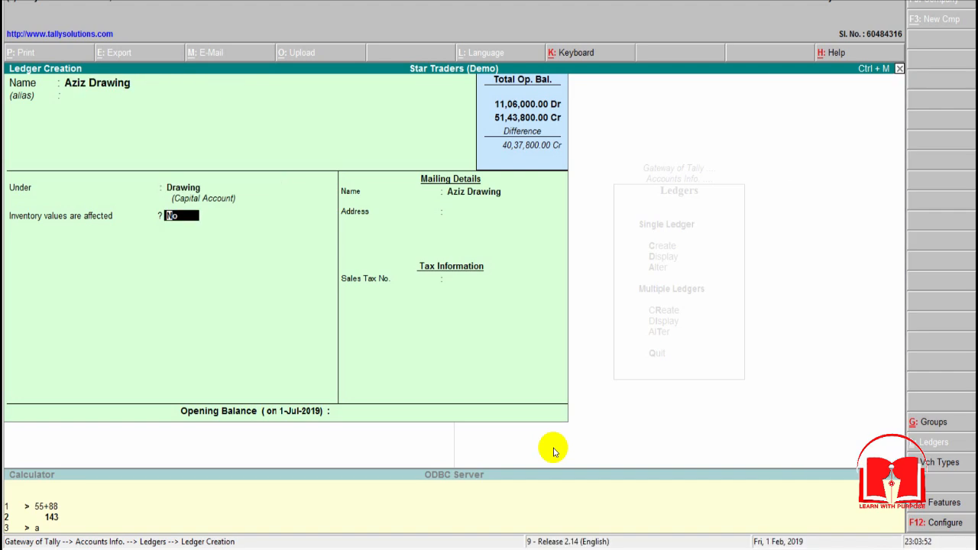
pyautogui.press('Return')
pyautogui.press('Return')
pyautogui.press('Return')
pyautogui.press('Return')
# Step: Check the second owner's drawing balance in Excel, enter 20,000 Dr as the opening balance in Tally and save the ledger
pyautogui.hotkey('alt', 'Tab')
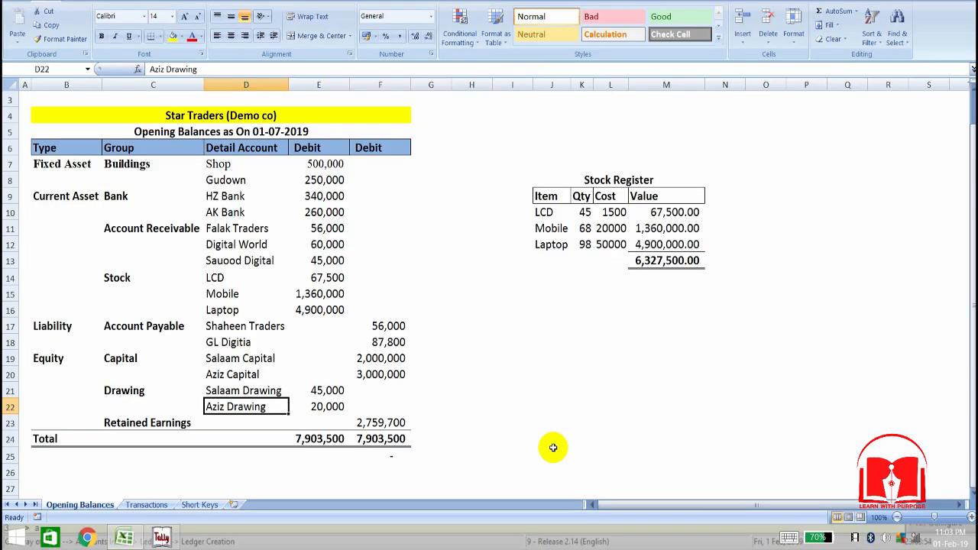
pyautogui.hotkey('alt', 'Tab')
pyautogui.write('20000')
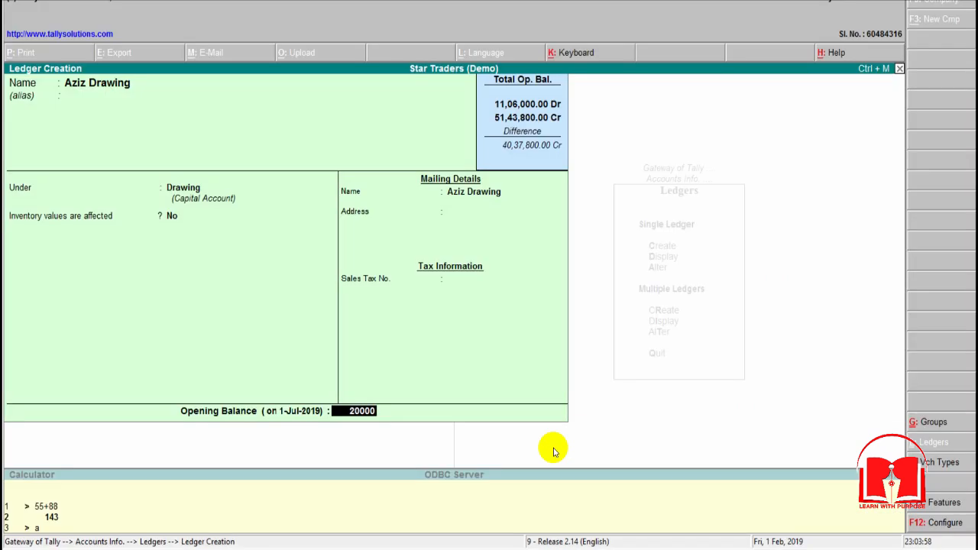
pyautogui.press('Return')
pyautogui.write('d')
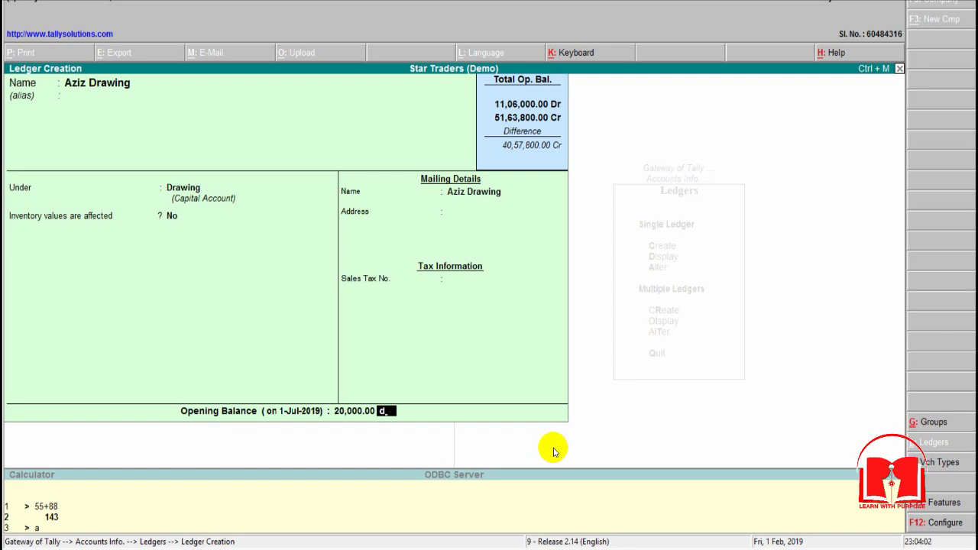
pyautogui.press('Return')
pyautogui.press('Return')
# Step: Check the next account, Retained Earnings, in Excel and name the new Tally ledger Profit & Loss
pyautogui.hotkey('alt', 'Tab')
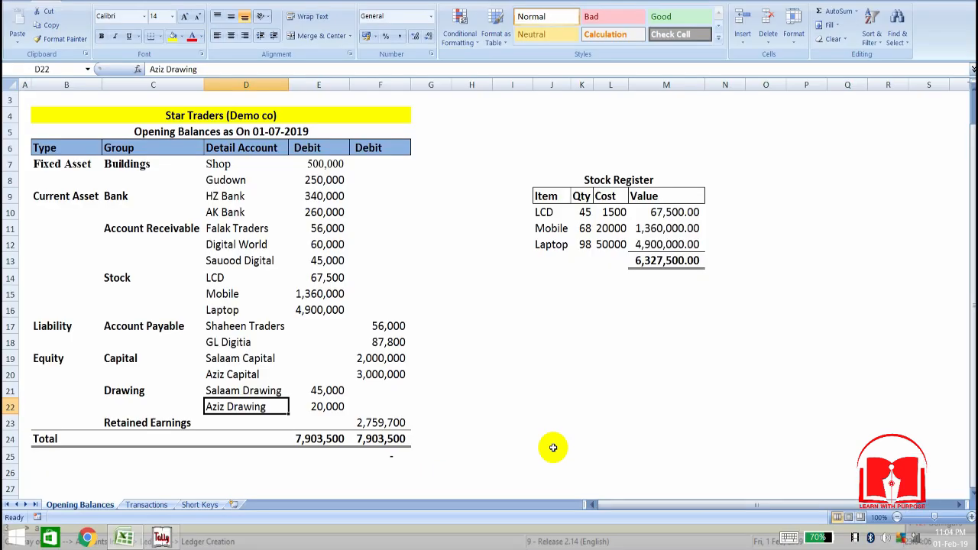
pyautogui.hotkey('alt', 'Tab')
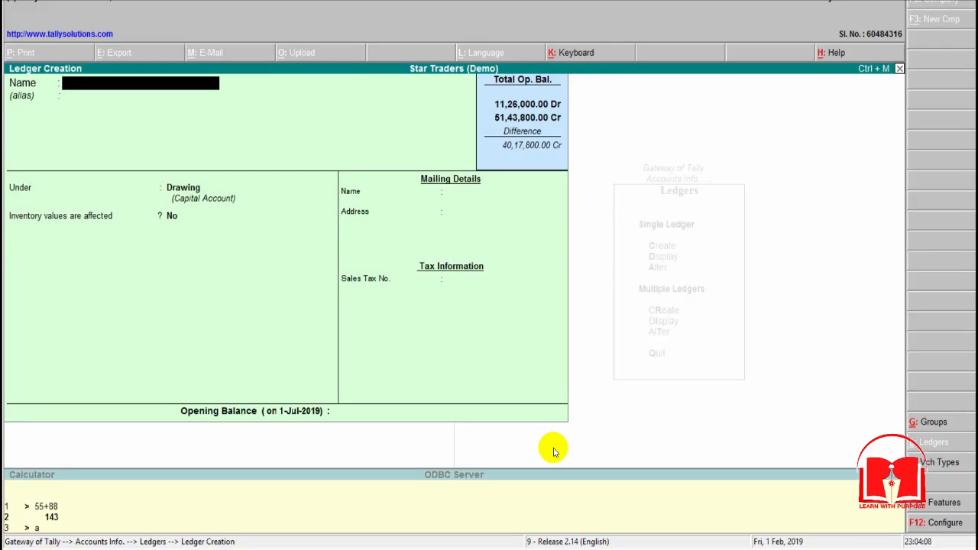
pyautogui.write('Profit')
pyautogui.press('Return')
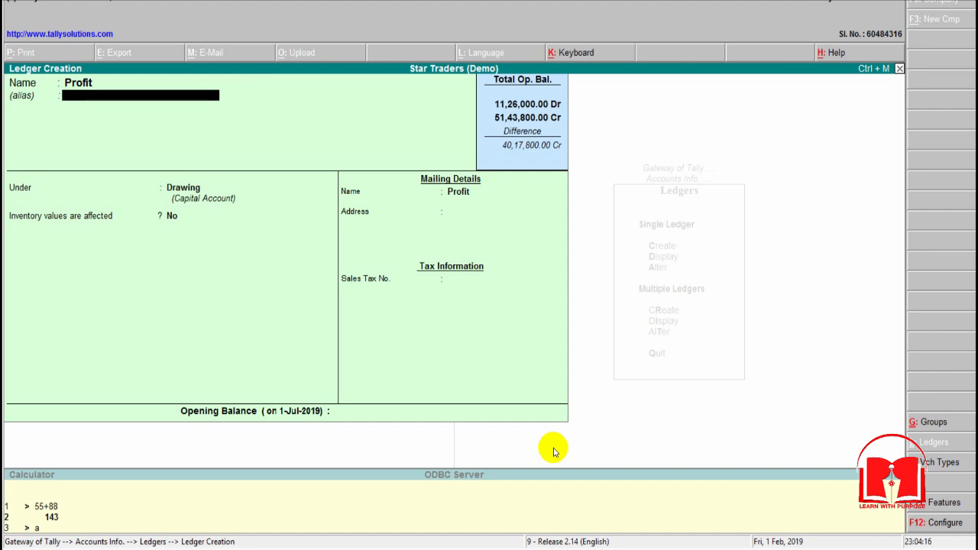
pyautogui.press('BackSpace')
pyautogui.write('Pro')
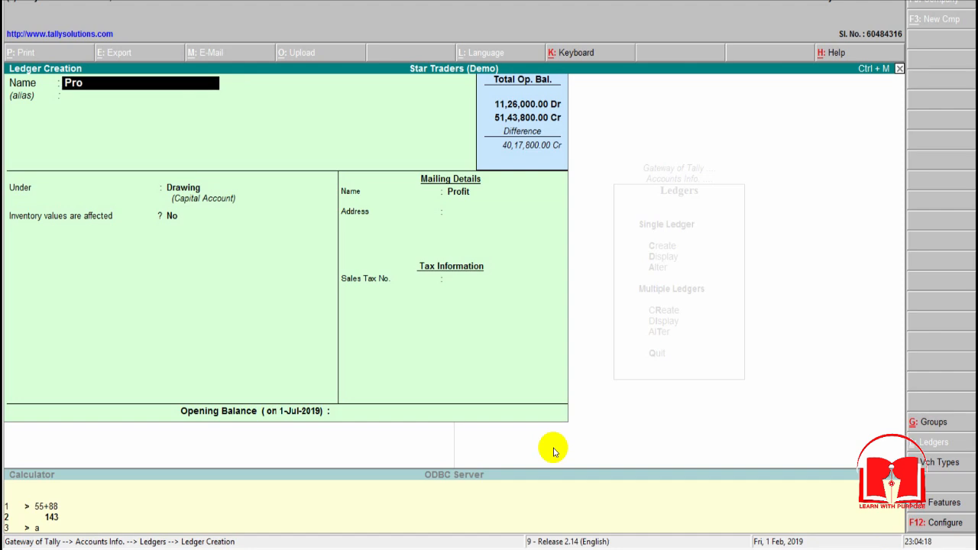
pyautogui.write('fit & Loss')
pyautogui.press('Return')
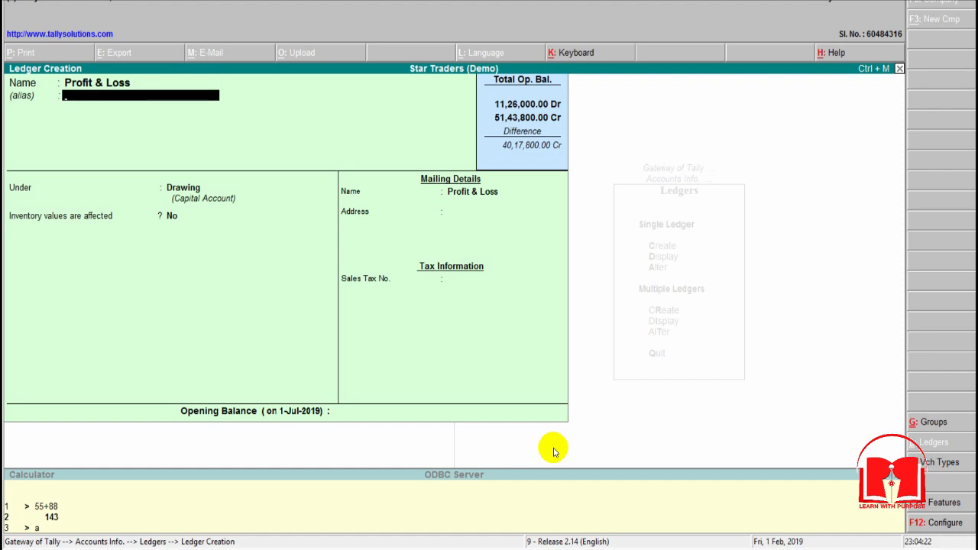
# Step: Place the Profit & Loss ledger under Reserves & Surplus, with inventory values not affected and address and tax details blank
pyautogui.press('Return')
pyautogui.write('Ret')
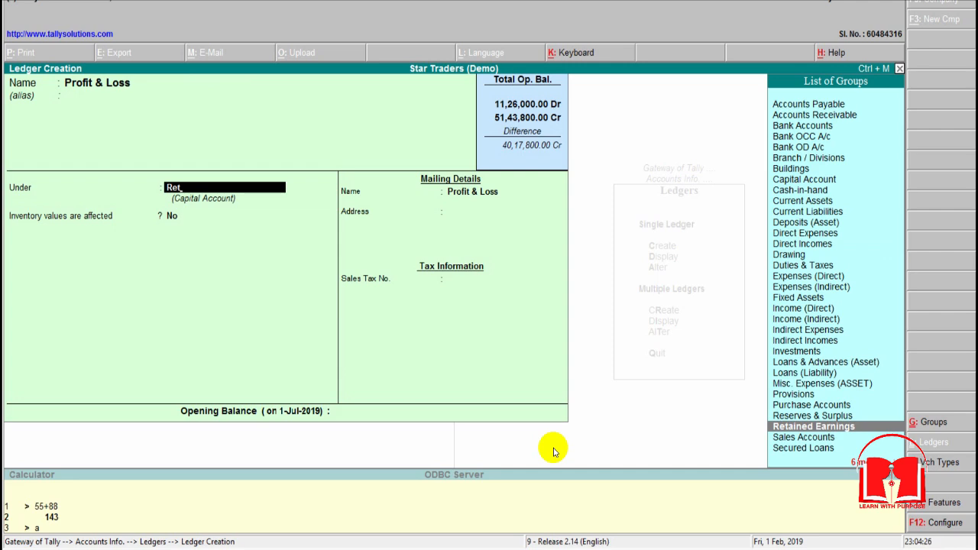
pyautogui.press('Up')
pyautogui.press('Return')
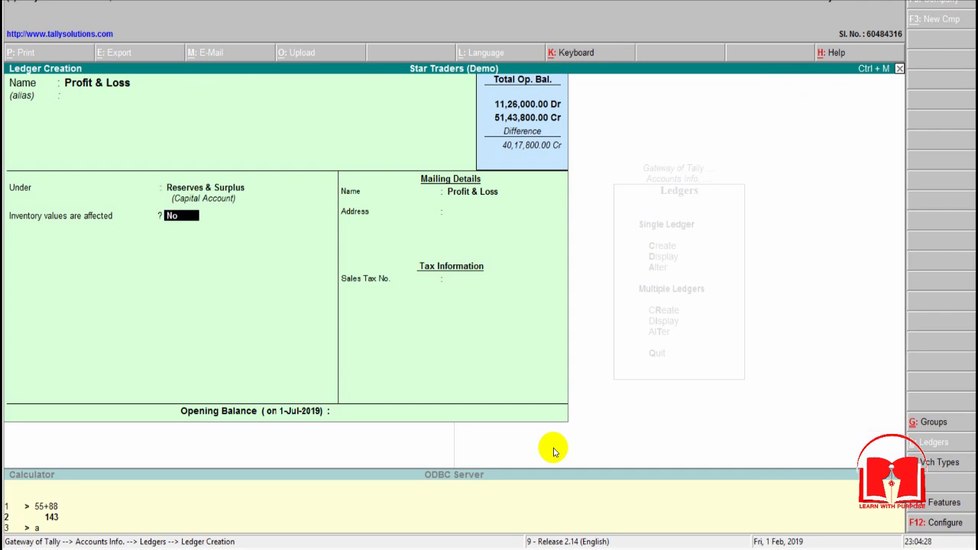
pyautogui.press('Return')
pyautogui.press('Return')
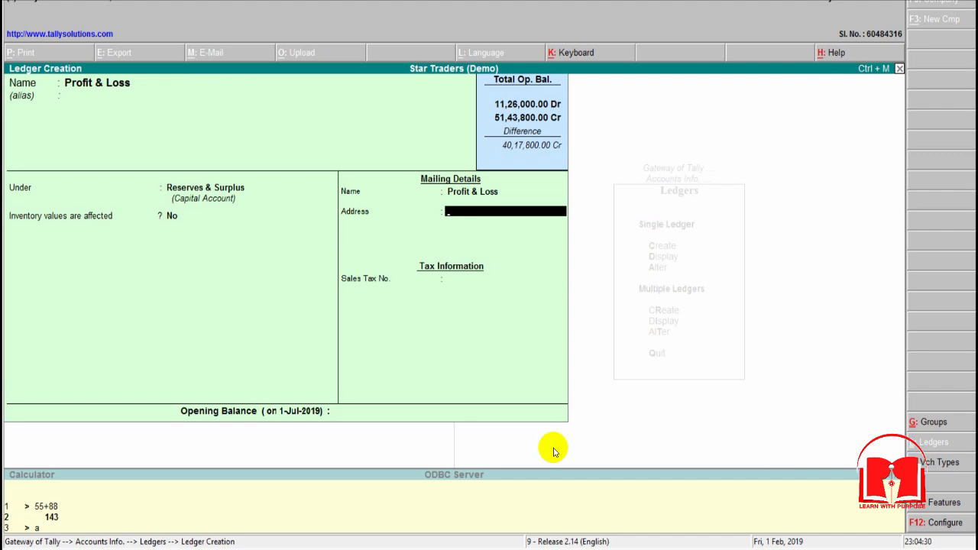
pyautogui.press('Return')
pyautogui.press('Return')
# Step: Copy the Retained Earnings balance from the Excel opening balances sheet and return to Tally
pyautogui.hotkey('alt', 'Tab')
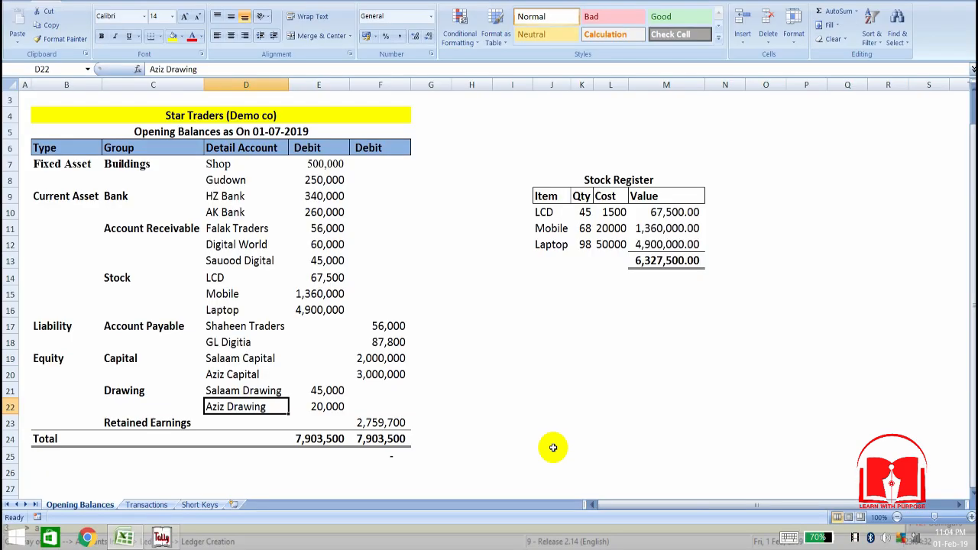
pyautogui.press('Right')
pyautogui.press('Right')
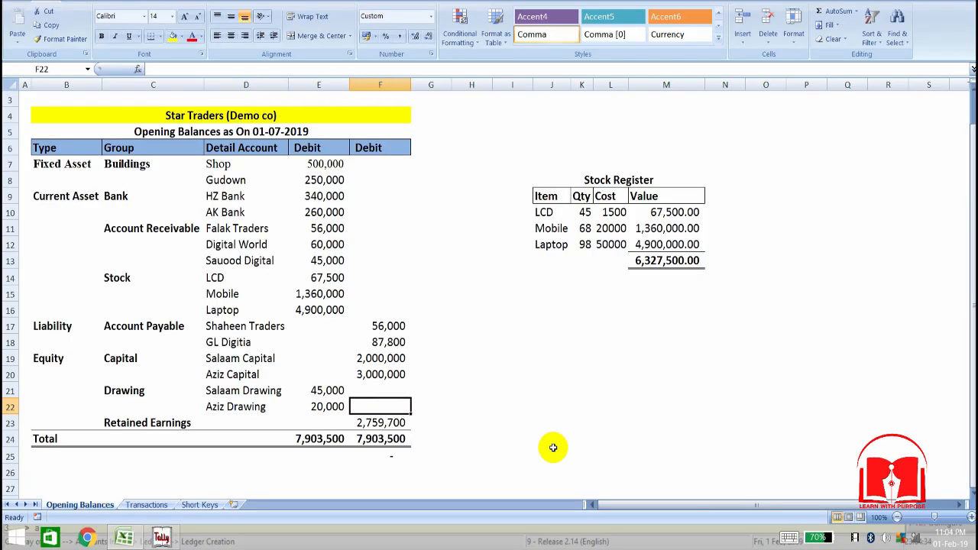
pyautogui.press('Down')
pyautogui.hotkey('ctrl', 'c')
pyautogui.hotkey('alt', 'Tab')
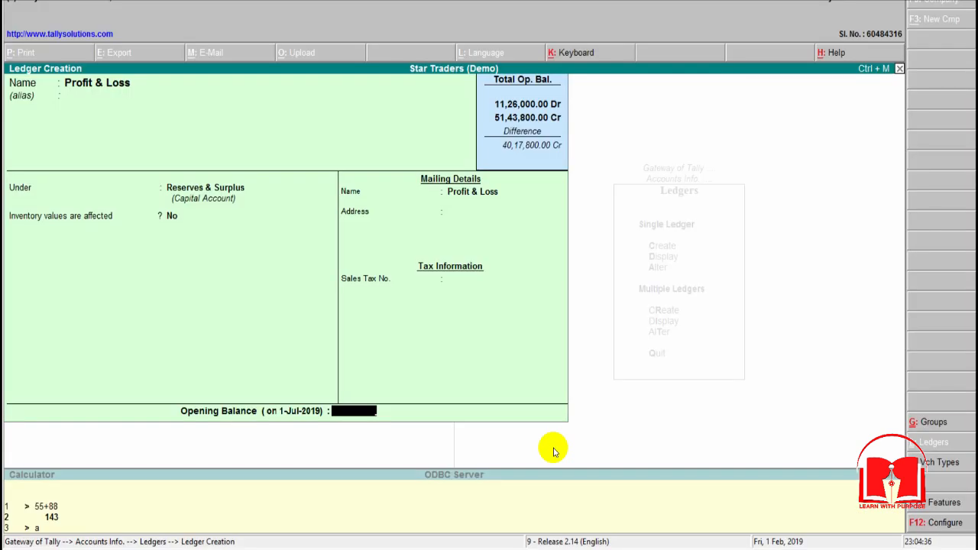
# Step: Enter 27,59,700 Cr as the Profit & Loss opening balance and save the ledger
pyautogui.write('2759700')
pyautogui.press('Return')
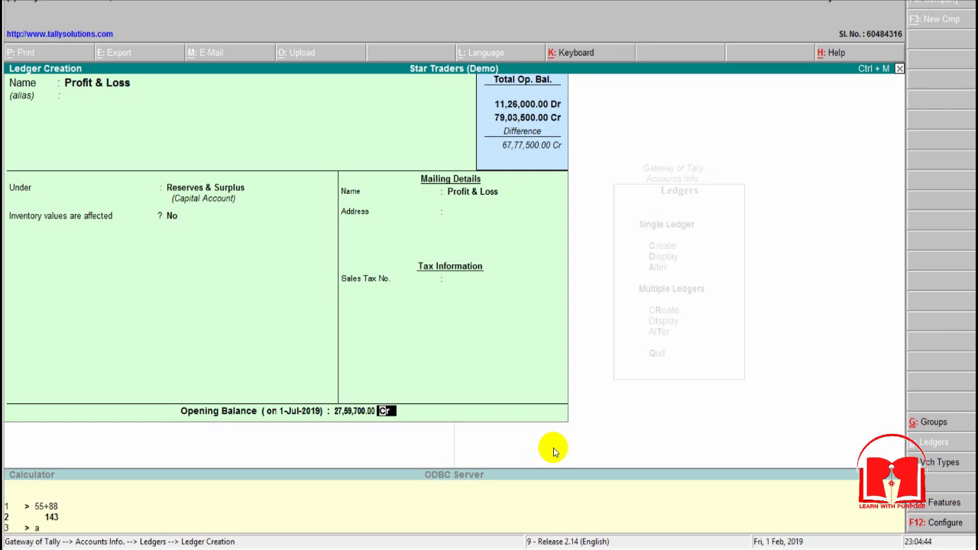
pyautogui.press('Return')
pyautogui.press('Return')
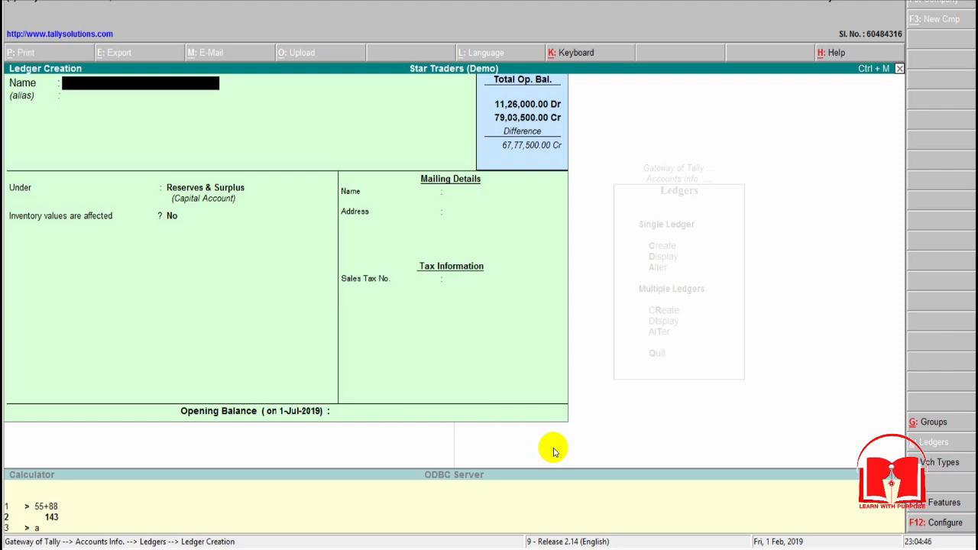